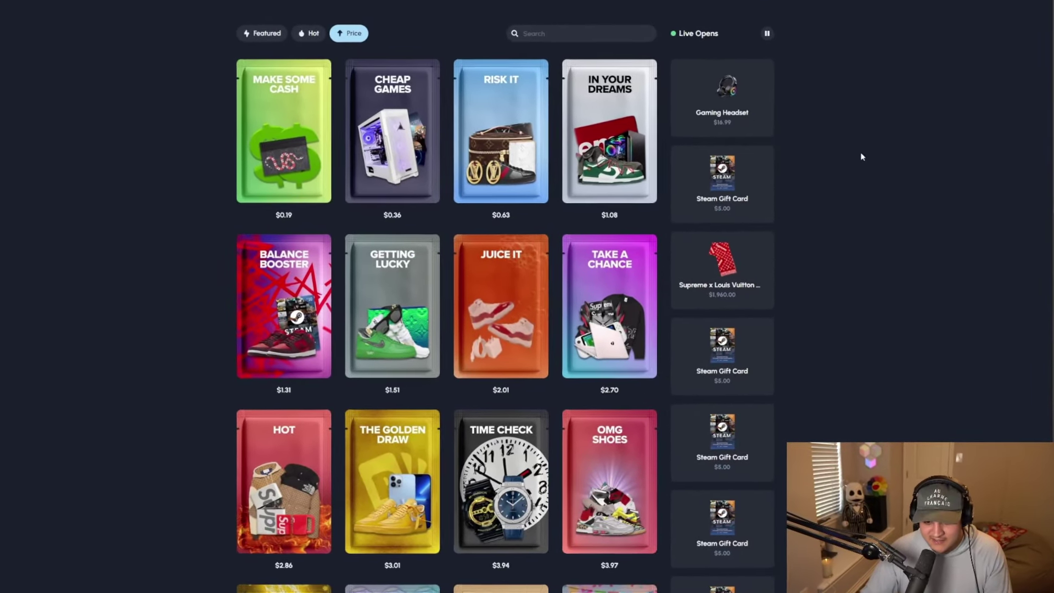
scroll(886, 182, "down", 2)
scroll(625, 266, "down", 3)
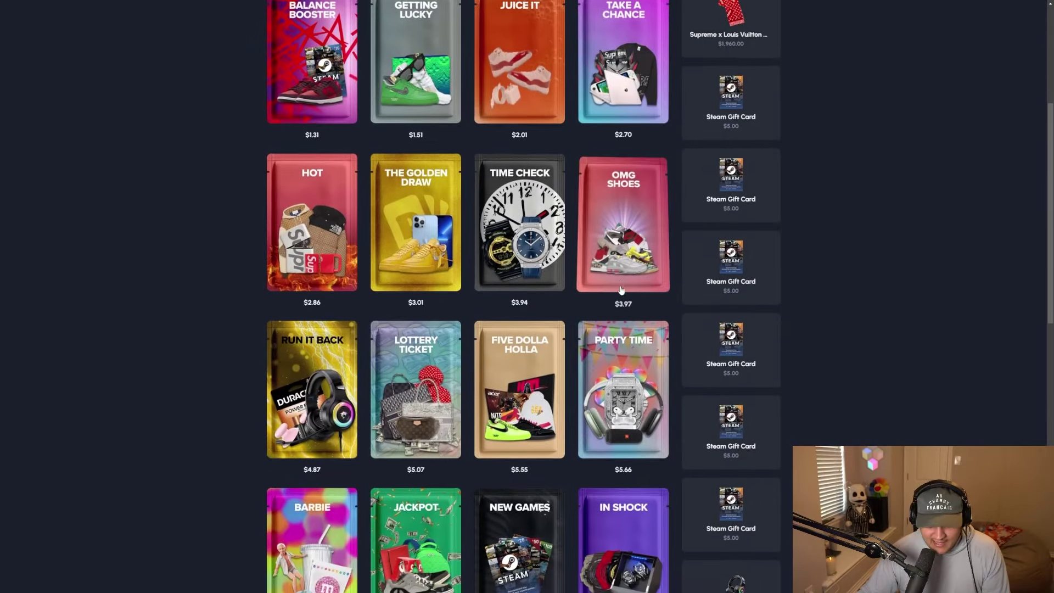
scroll(626, 265, "down", 2)
scroll(633, 278, "down", 2)
scroll(634, 277, "down", 2)
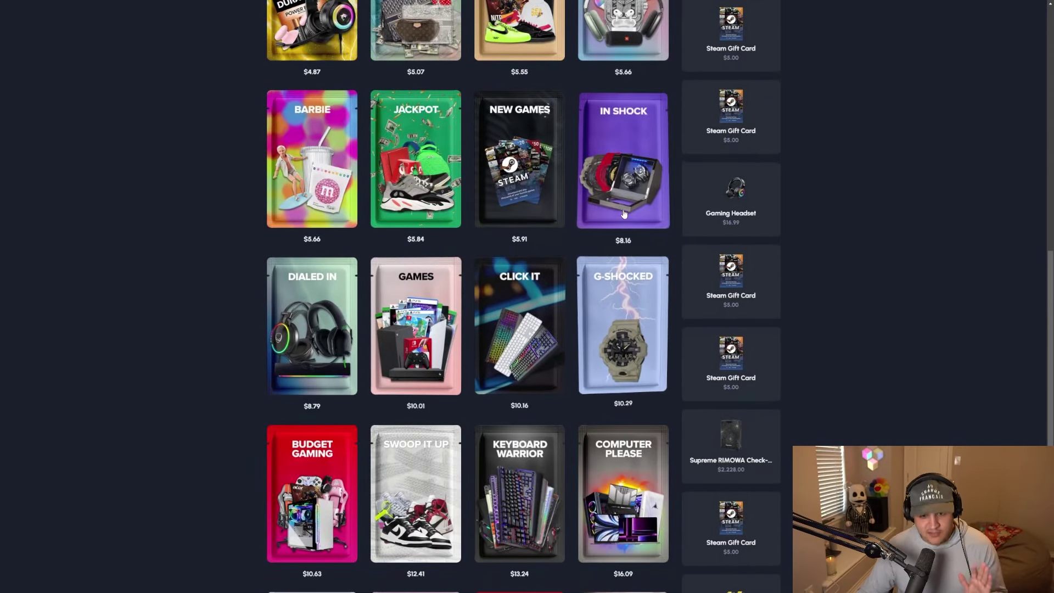
scroll(633, 187, "up", 1)
scroll(632, 187, "up", 1)
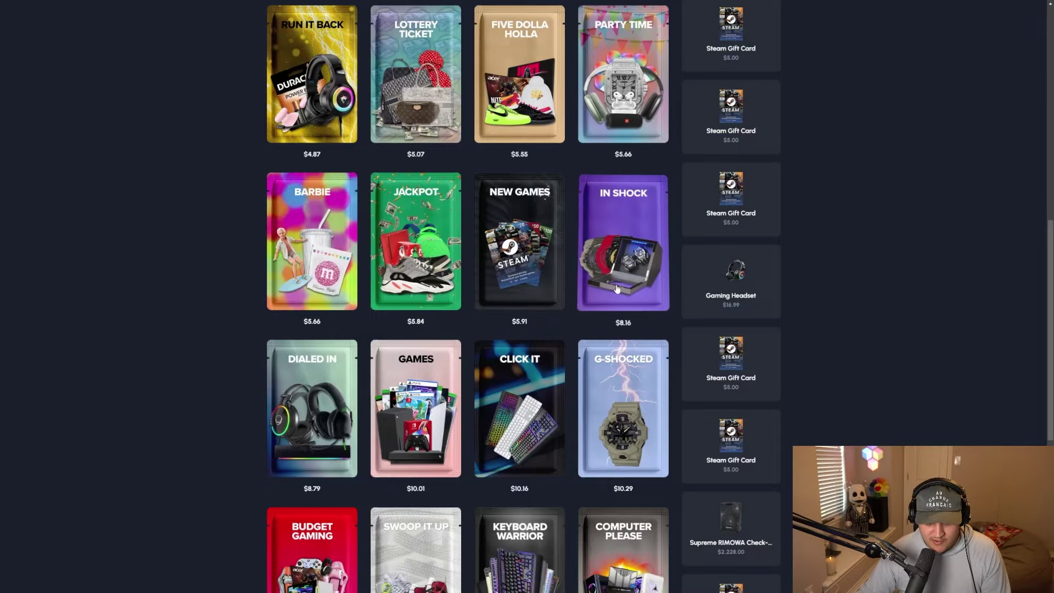
scroll(648, 277, "down", 3)
scroll(577, 371, "down", 3)
scroll(530, 482, "down", 1)
Load more packs into the catalogue and open The Streamer pack's detail page.
left_click(529, 477)
scroll(576, 411, "down", 3)
scroll(595, 426, "down", 1)
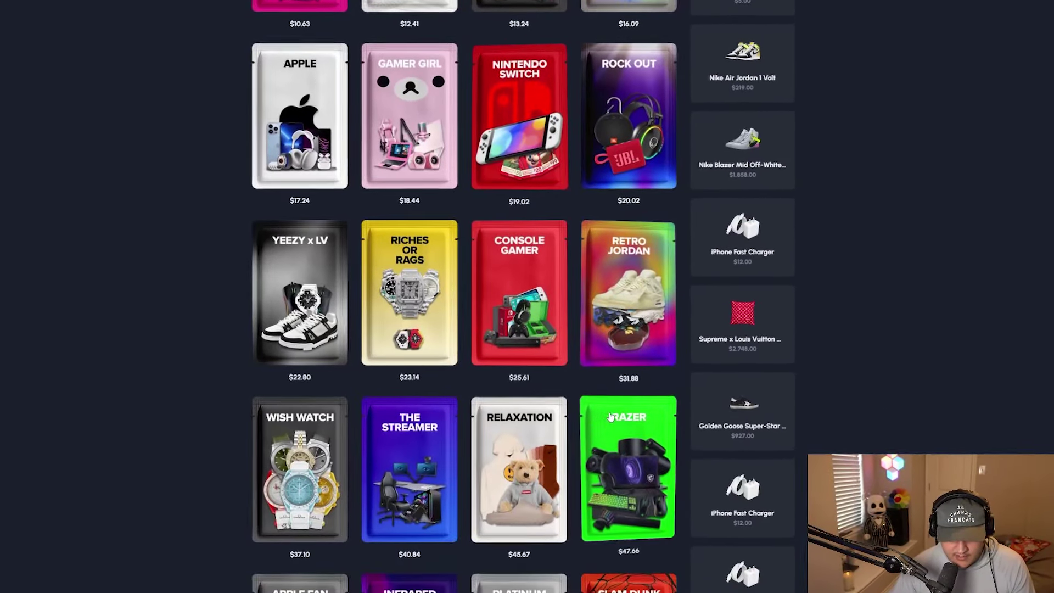
scroll(603, 387, "down", 1)
scroll(601, 387, "down", 1)
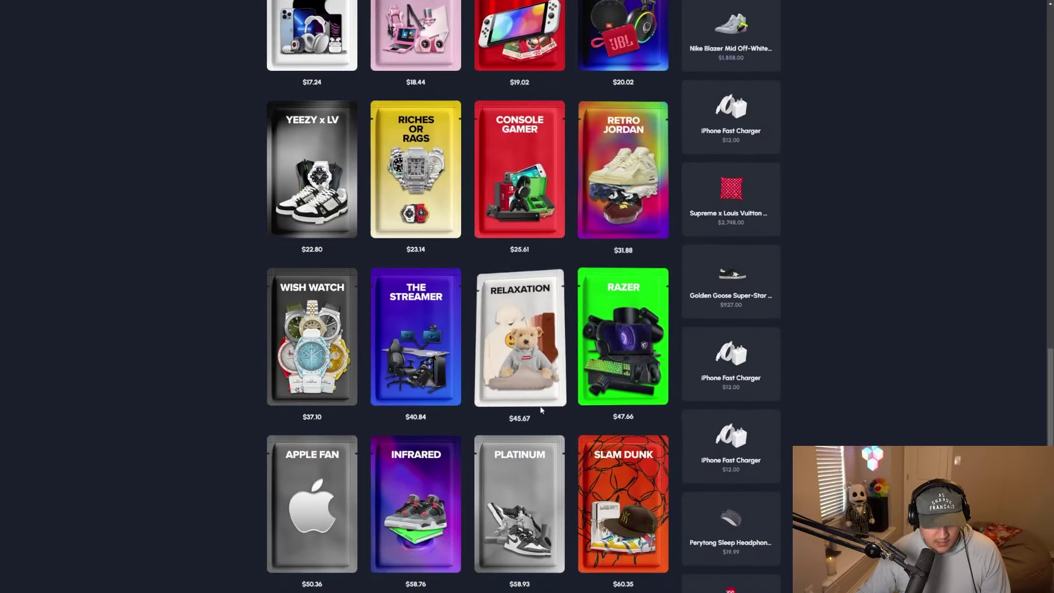
left_click(419, 365)
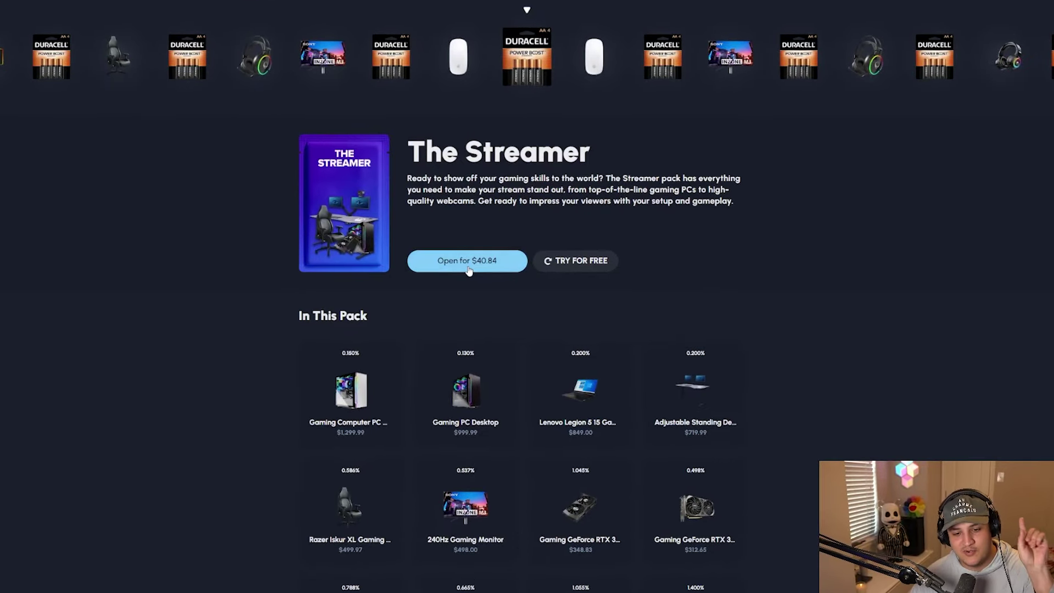
Open The Streamer pack twice at $40.84 each, winning Duracell AA batteries.
left_click(472, 263)
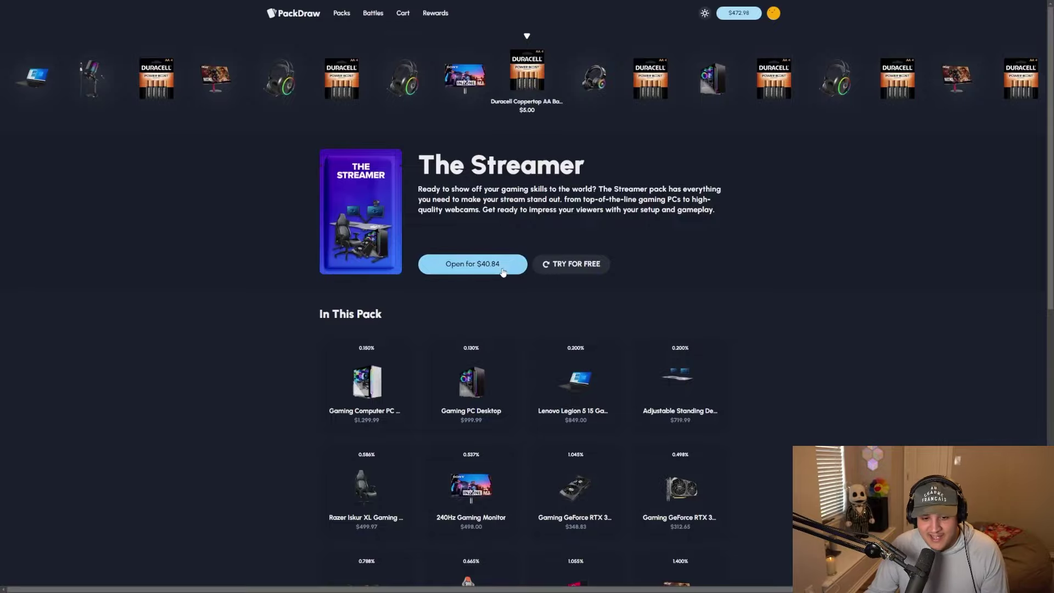
left_click(526, 266)
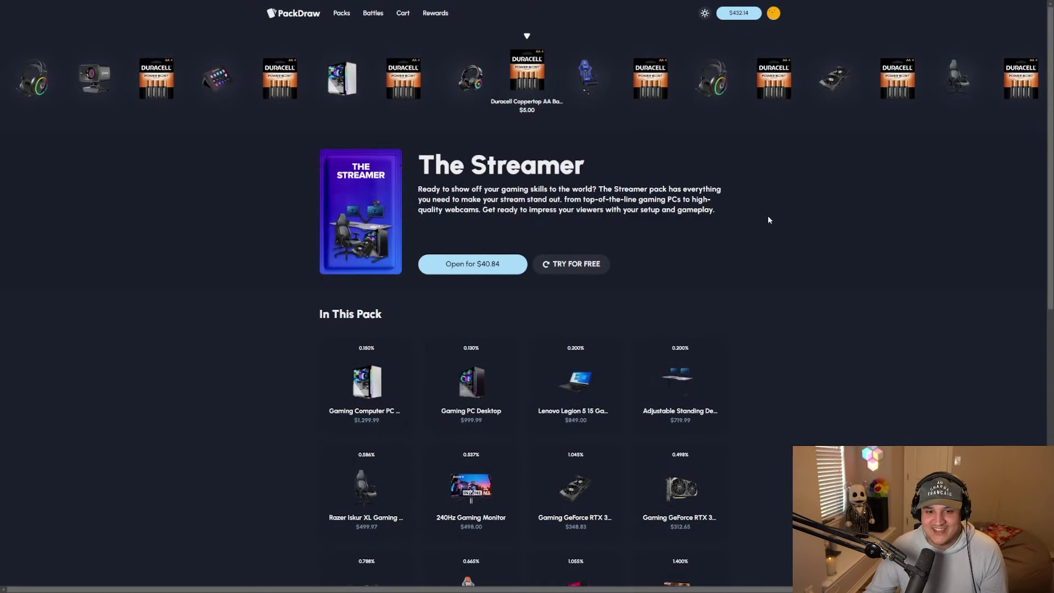
Sell both Duracell battery items from the cart for $10.00.
left_click(403, 14)
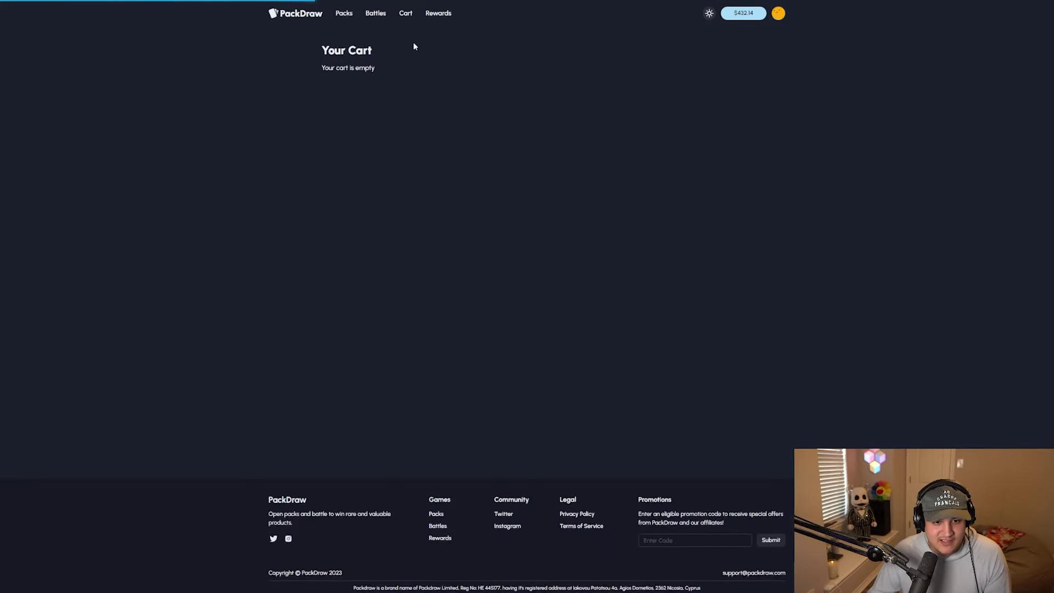
left_click(403, 96)
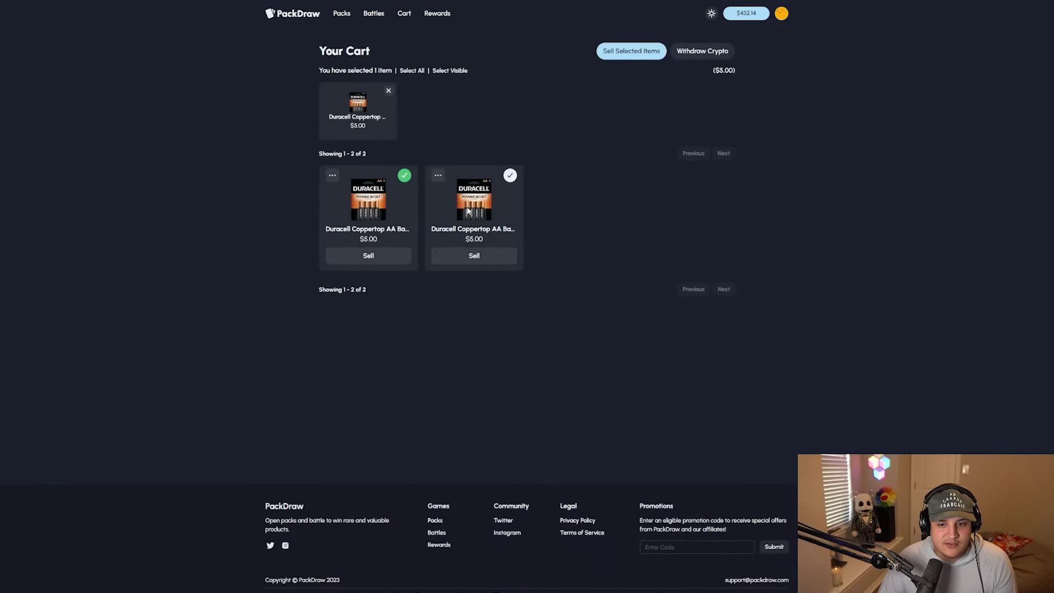
left_click(468, 211)
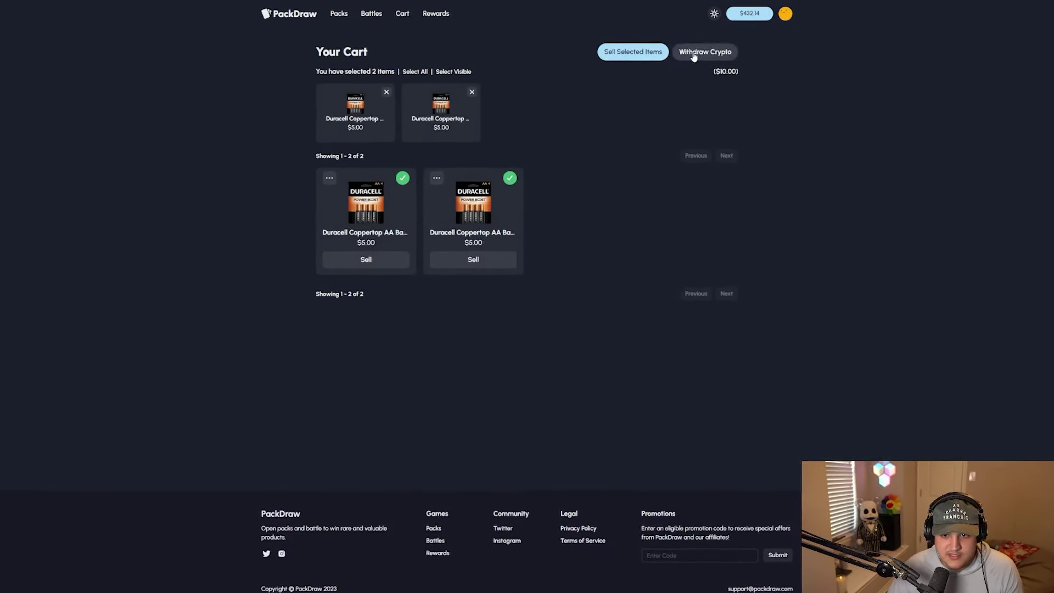
left_click(632, 51)
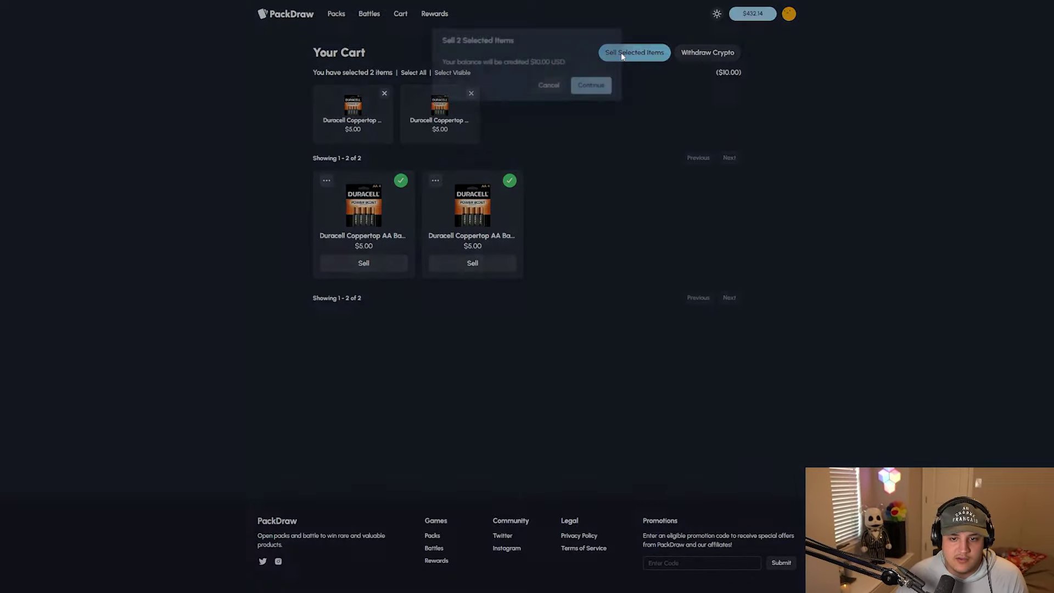
left_click(592, 85)
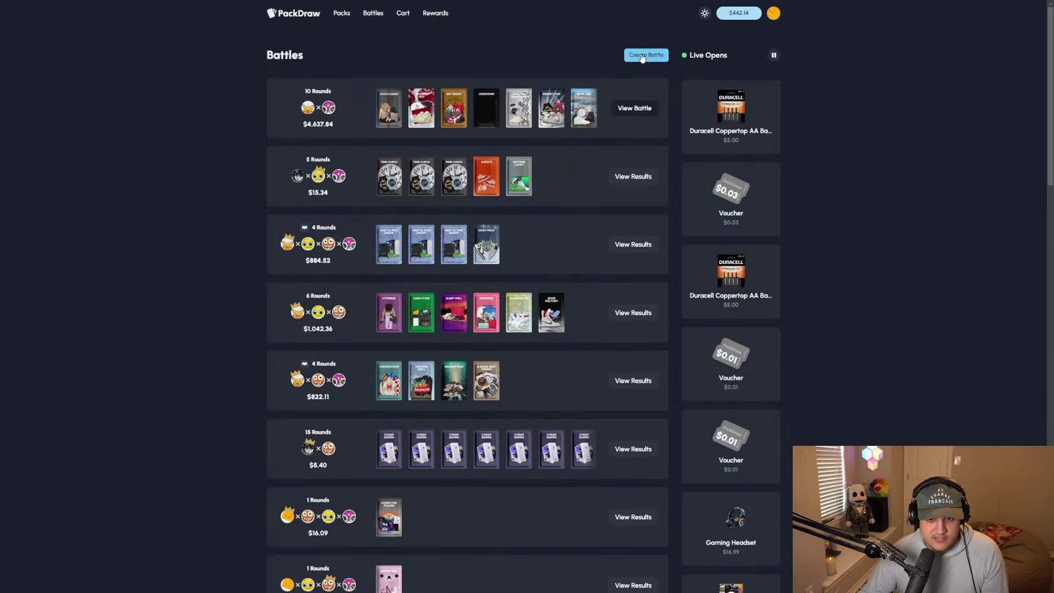
Pick two Computer Please and two Retro Jordan packs, sorted by popularity, for a new battle.
left_click(645, 55)
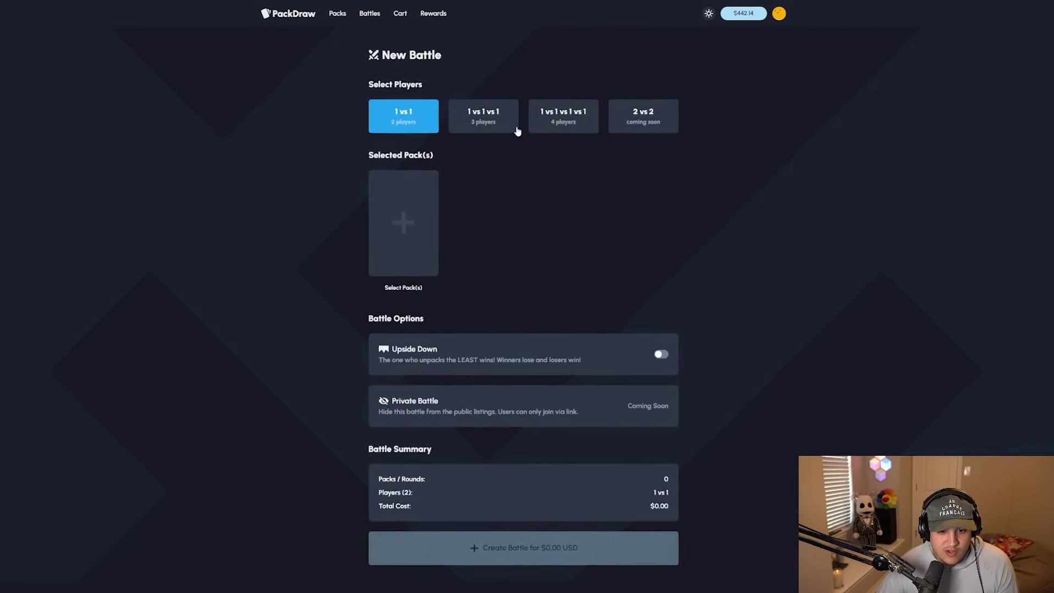
left_click(404, 222)
scroll(509, 230, "down", 3)
scroll(544, 227, "up", 3)
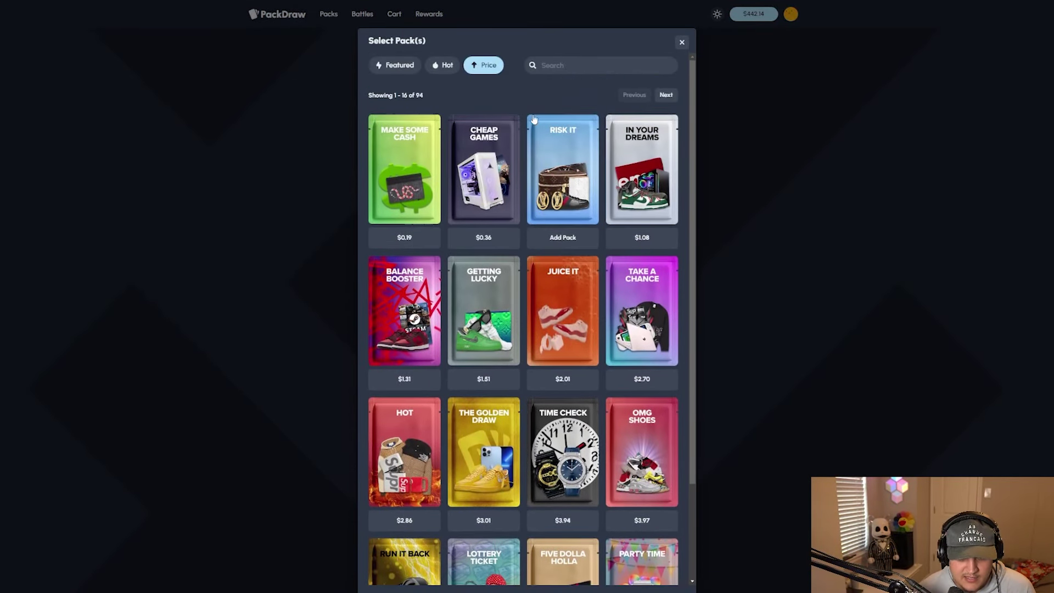
left_click(440, 67)
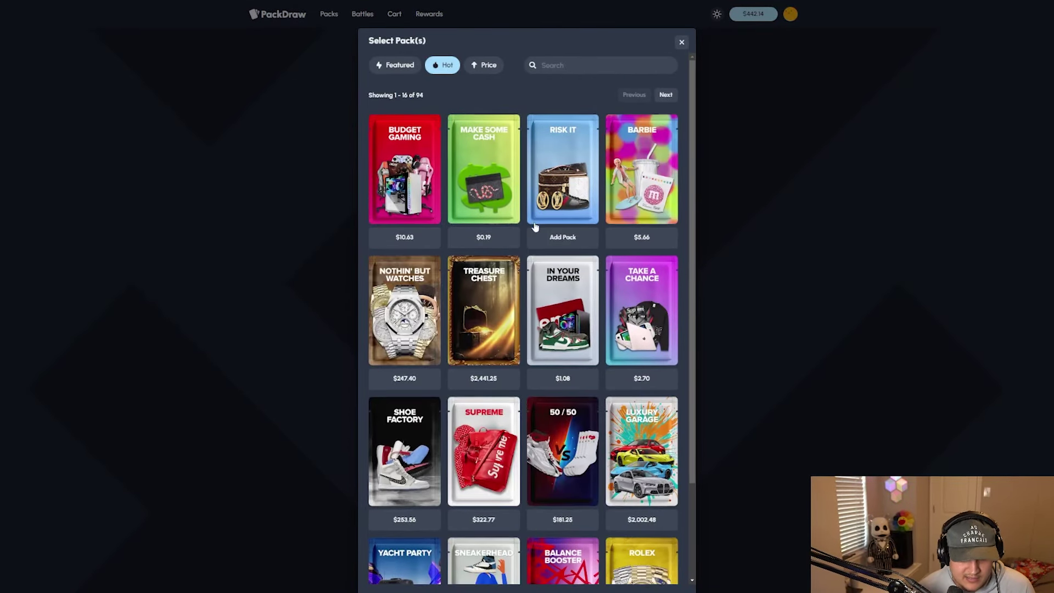
scroll(610, 332, "down", 3)
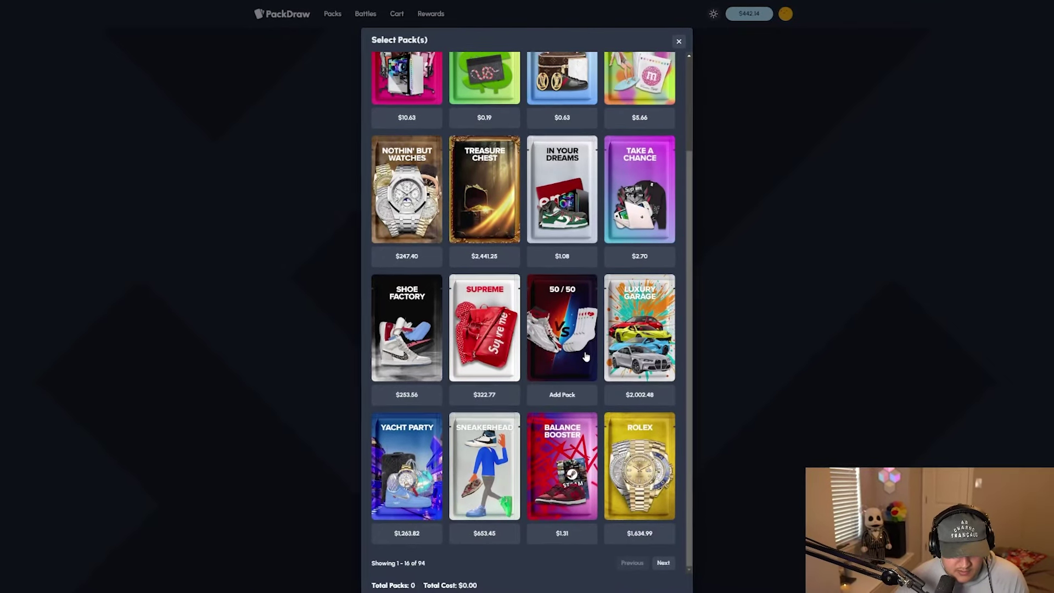
scroll(610, 333, "up", 2)
scroll(626, 337, "up", 2)
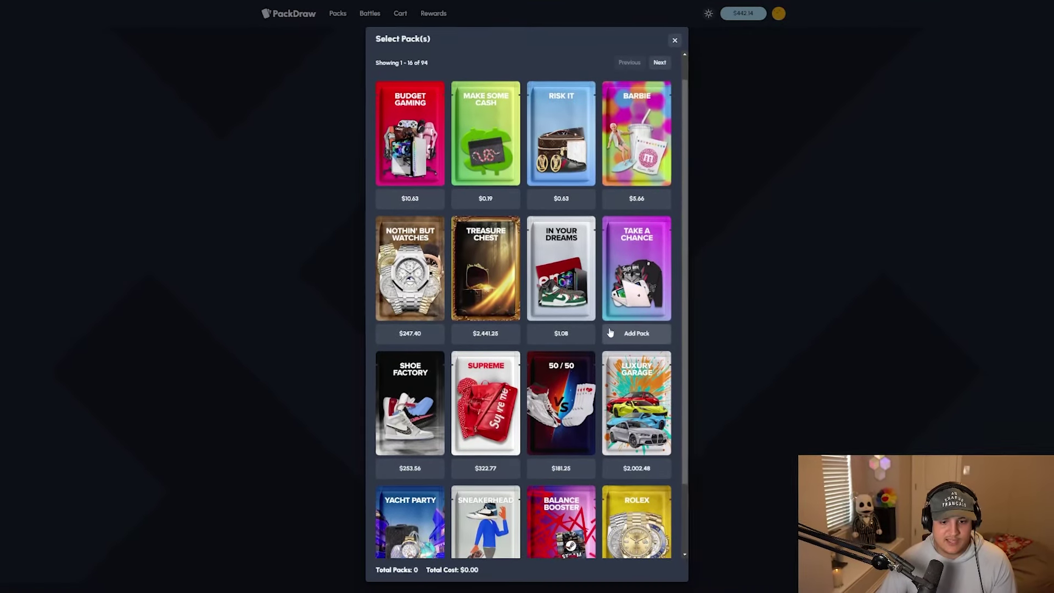
scroll(507, 218, "down", 2)
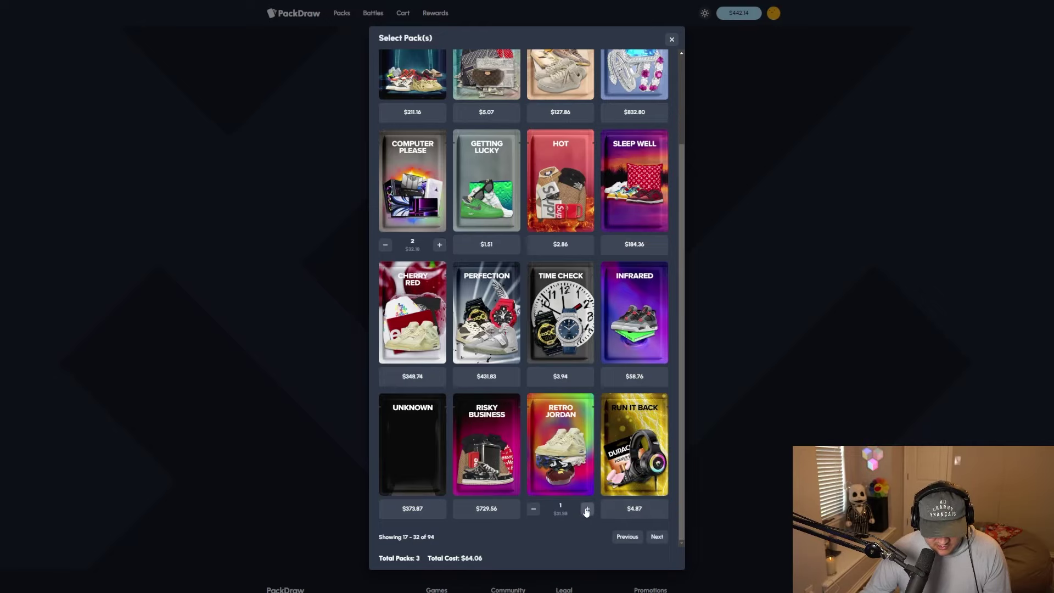
left_click(587, 510)
left_click(658, 536)
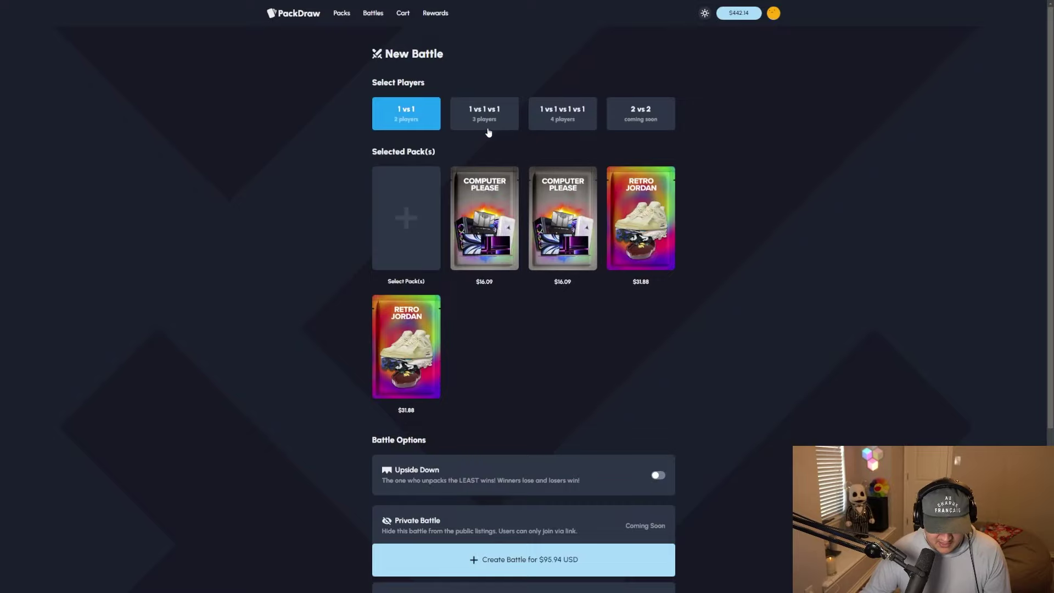
scroll(407, 196, "down", 3)
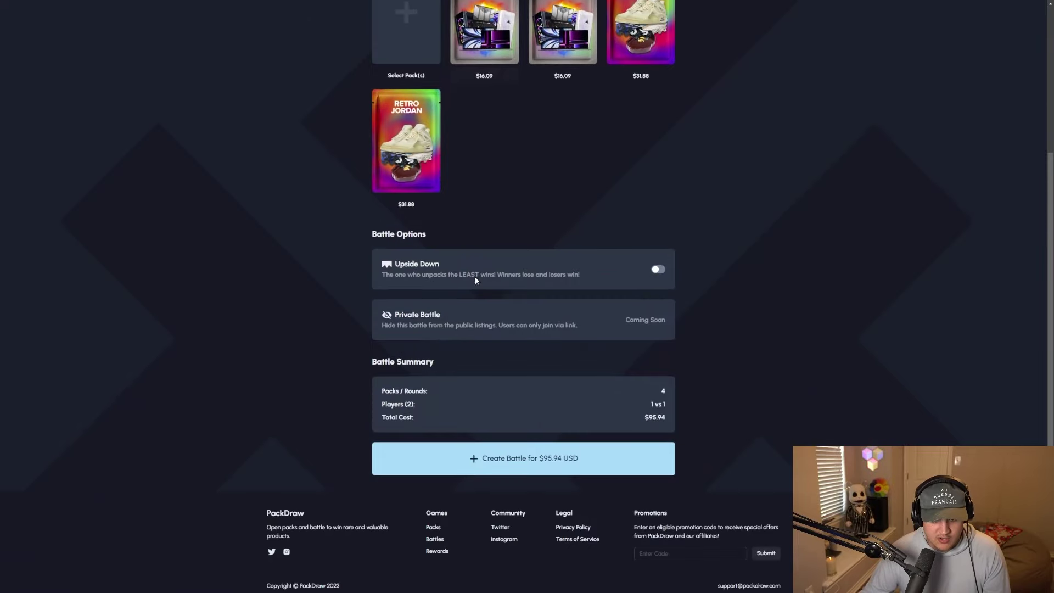
Create the $95.94 battle and fill the opponent seat to start the rounds.
left_click(482, 463)
left_click(610, 275)
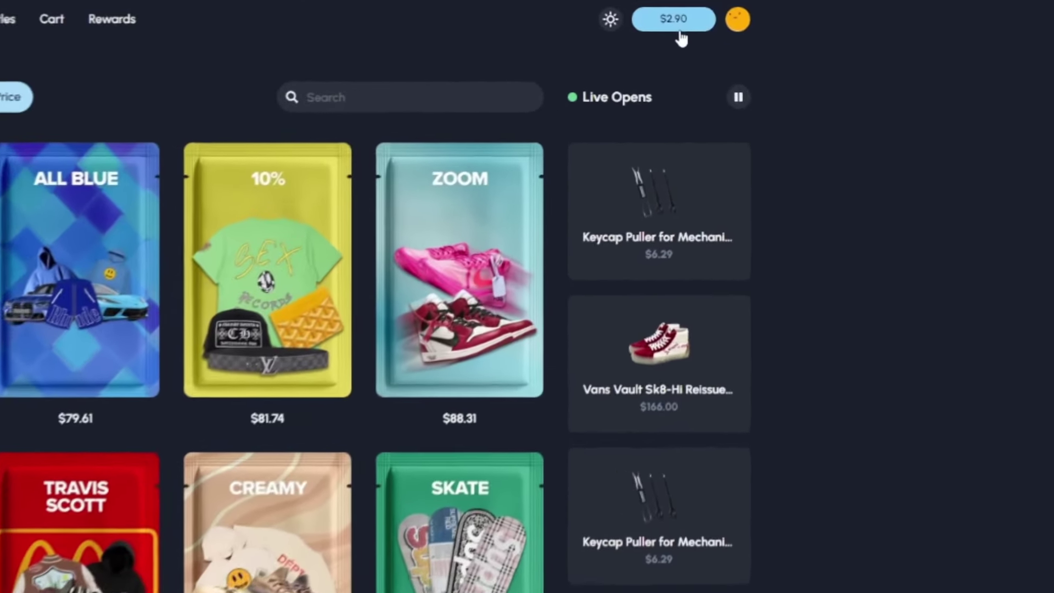
Open the Deposit Funds options and enter a referral code.
left_click(742, 13)
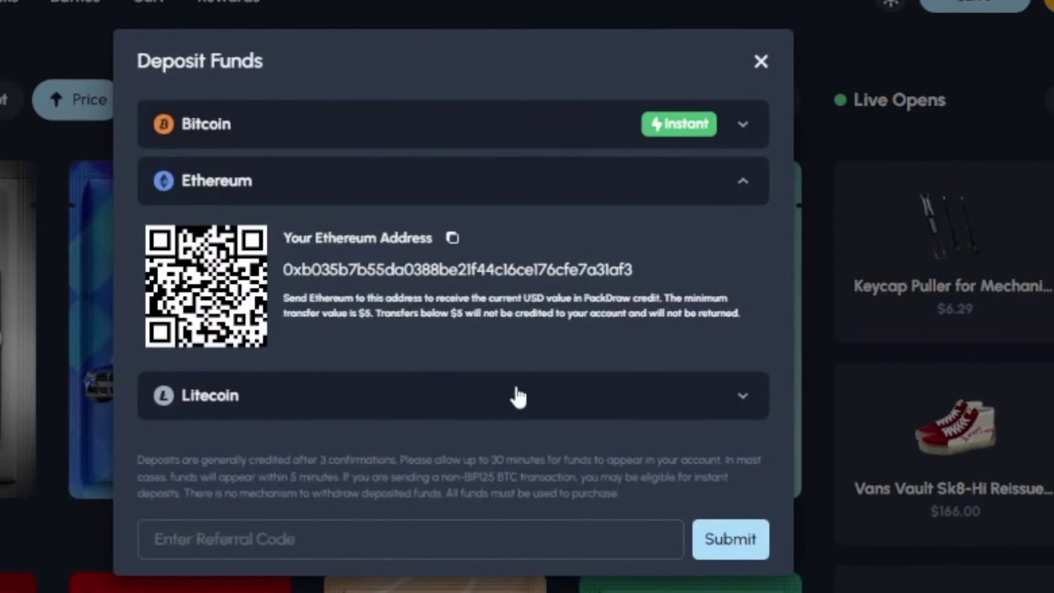
left_click(371, 539)
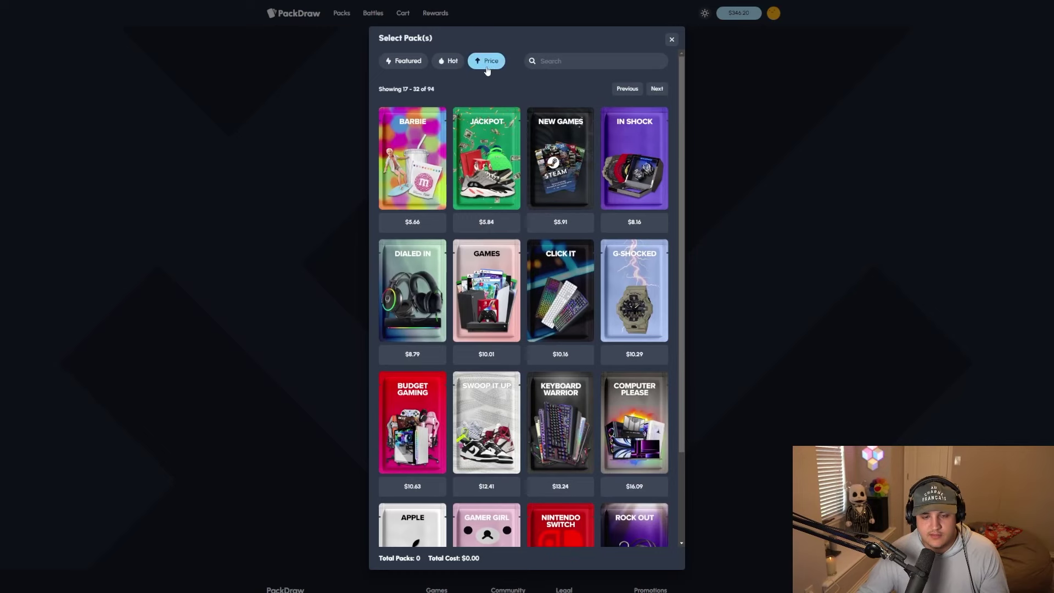
scroll(537, 171, "down", 3)
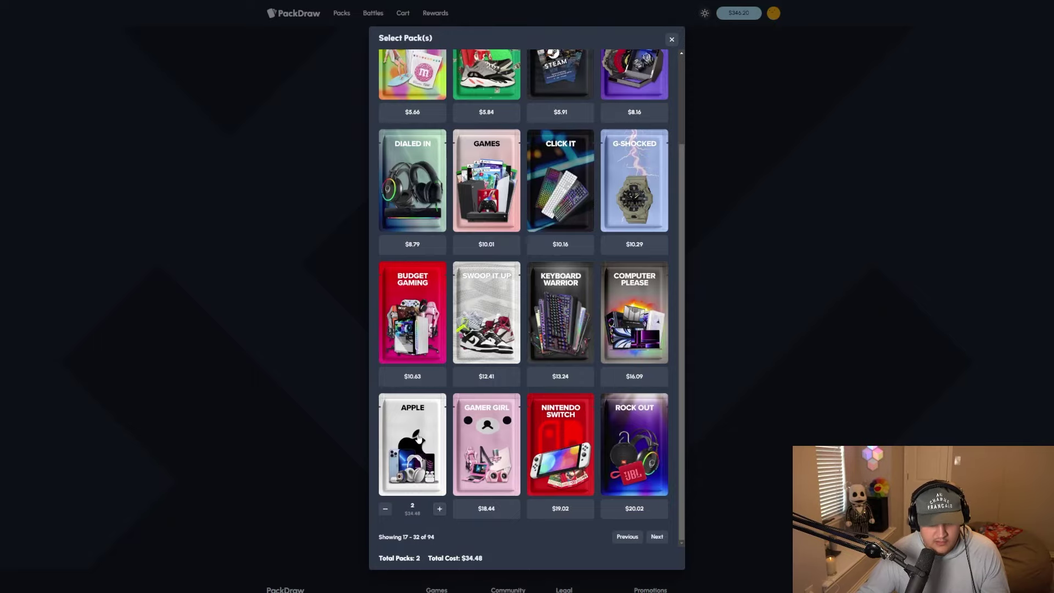
Add two Nintendo Switch packs and Apple Fan, then launch the $122.88 battle against a bot.
left_click(547, 511)
left_click(587, 510)
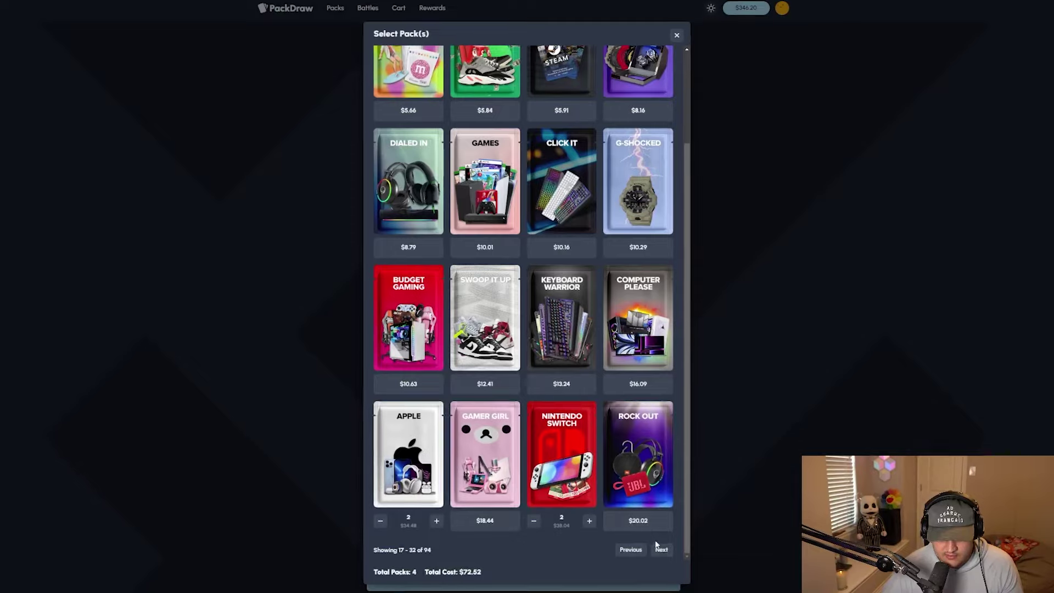
left_click(657, 543)
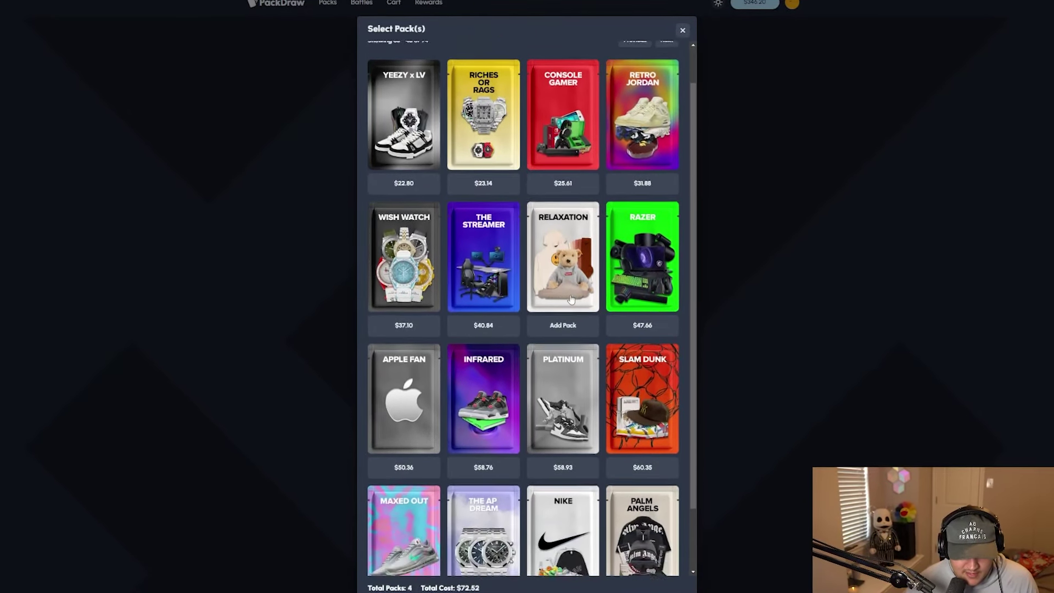
mouse_move(484, 325)
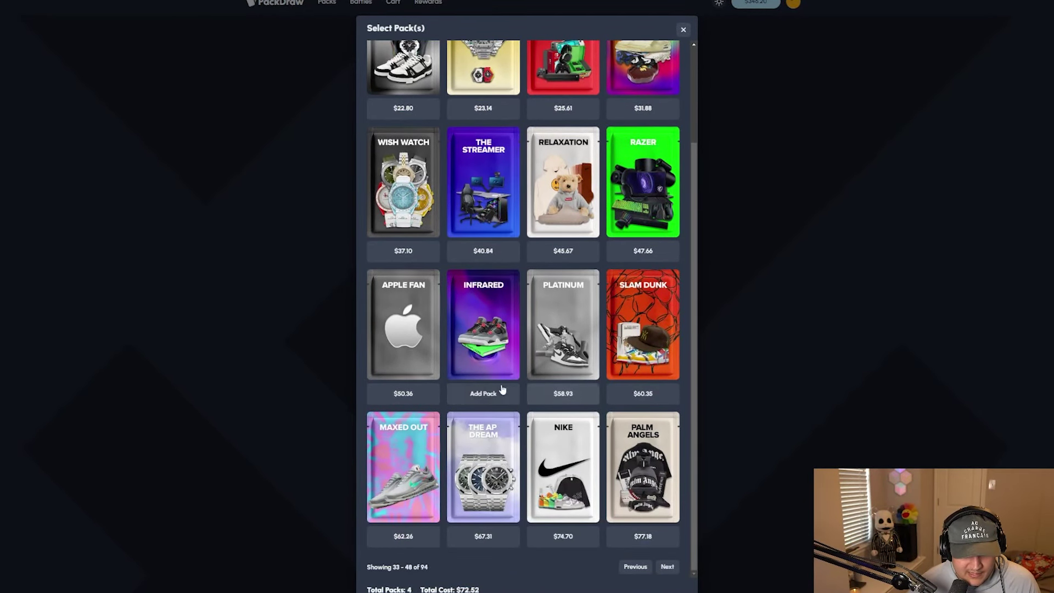
left_click(405, 395)
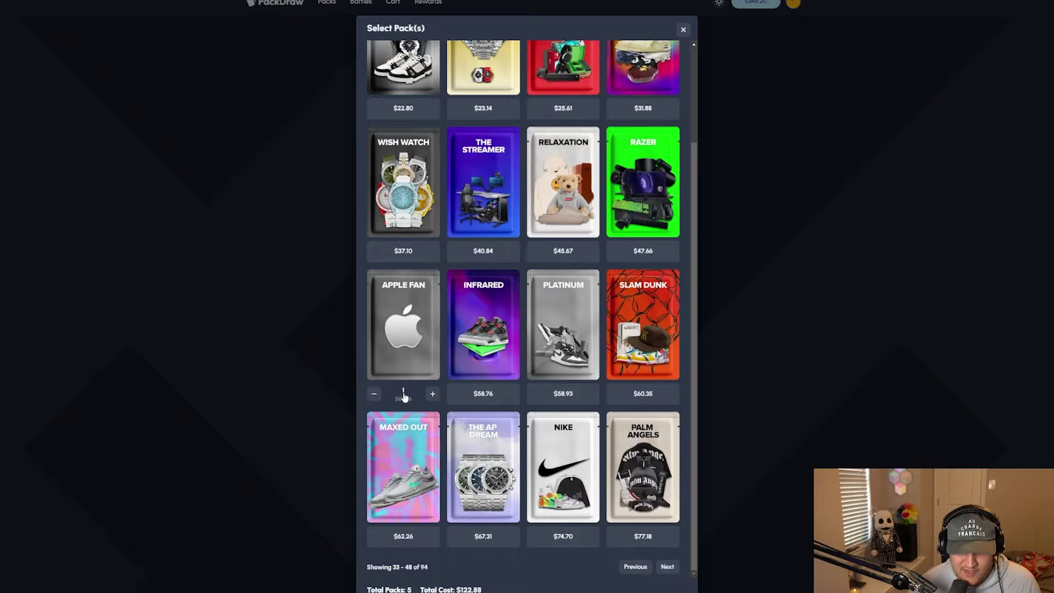
left_click(762, 341)
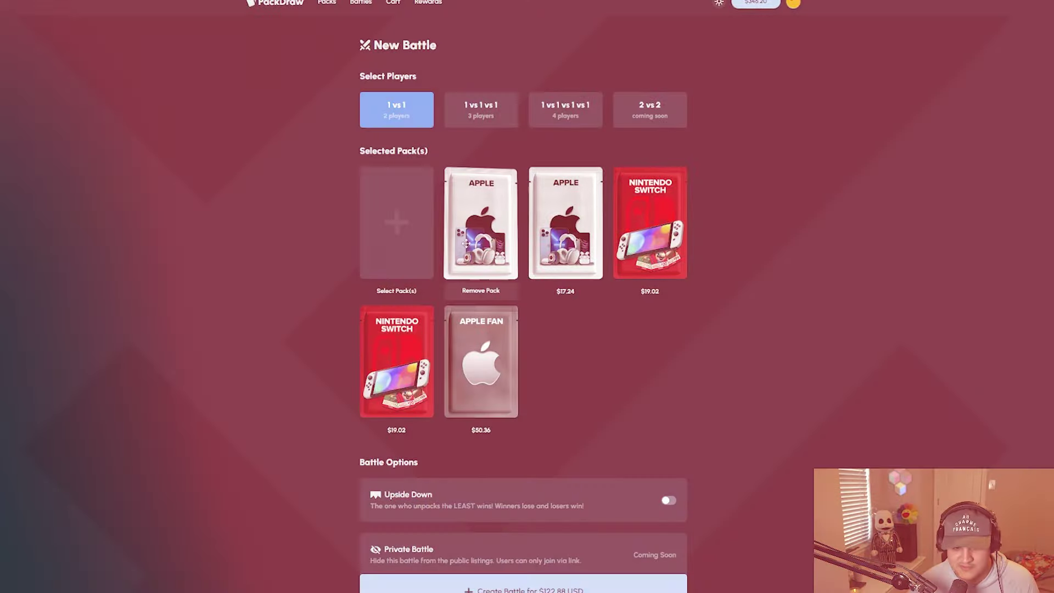
scroll(510, 437, "down", 3)
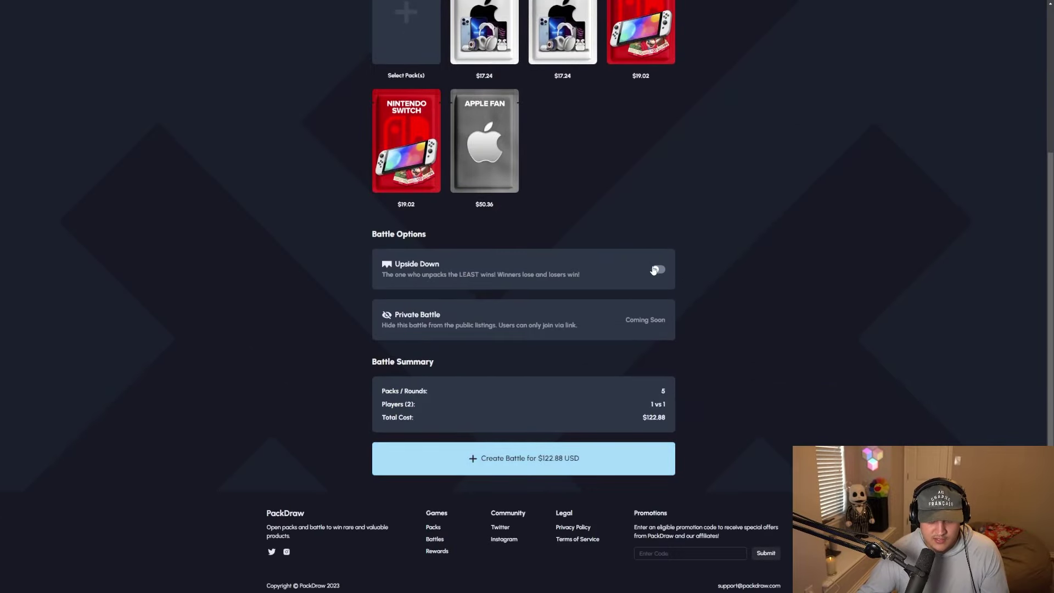
left_click(511, 466)
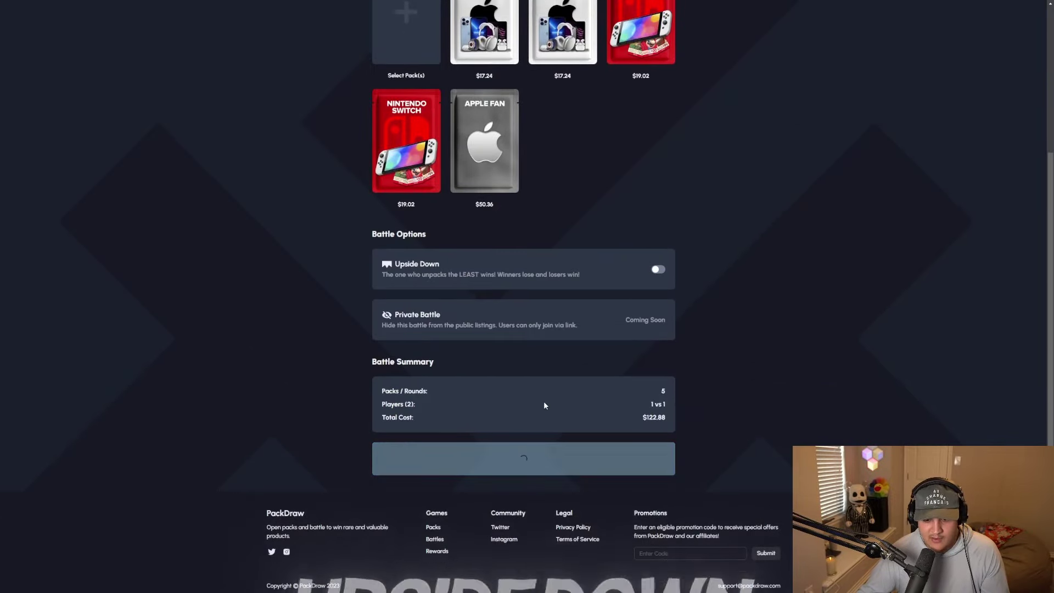
left_click(602, 274)
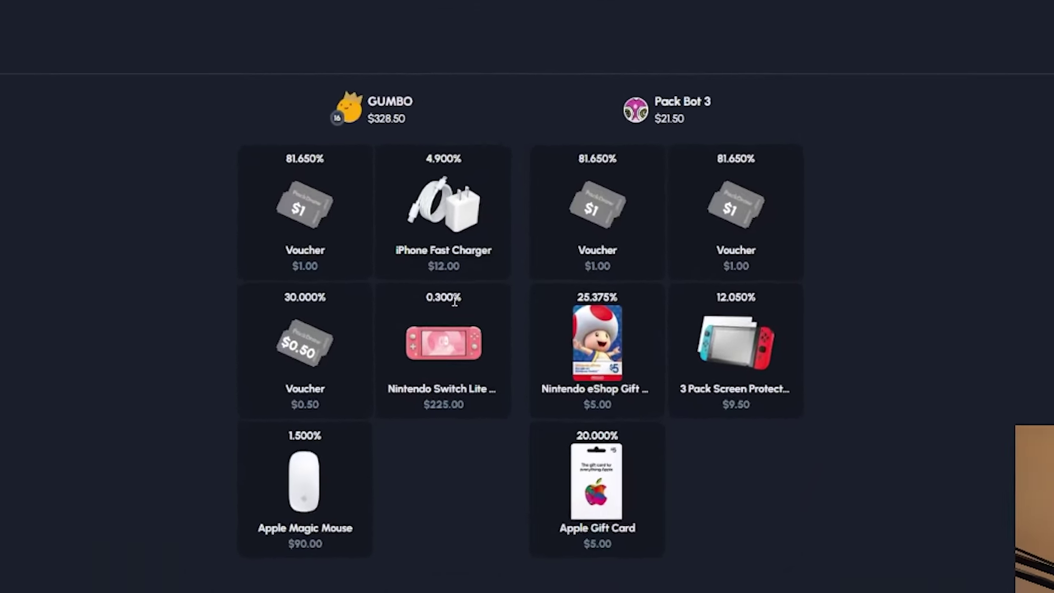
Highlight the Nintendo Switch Lite's 0.300% drop odds, then clear the highlight.
double_click(462, 332)
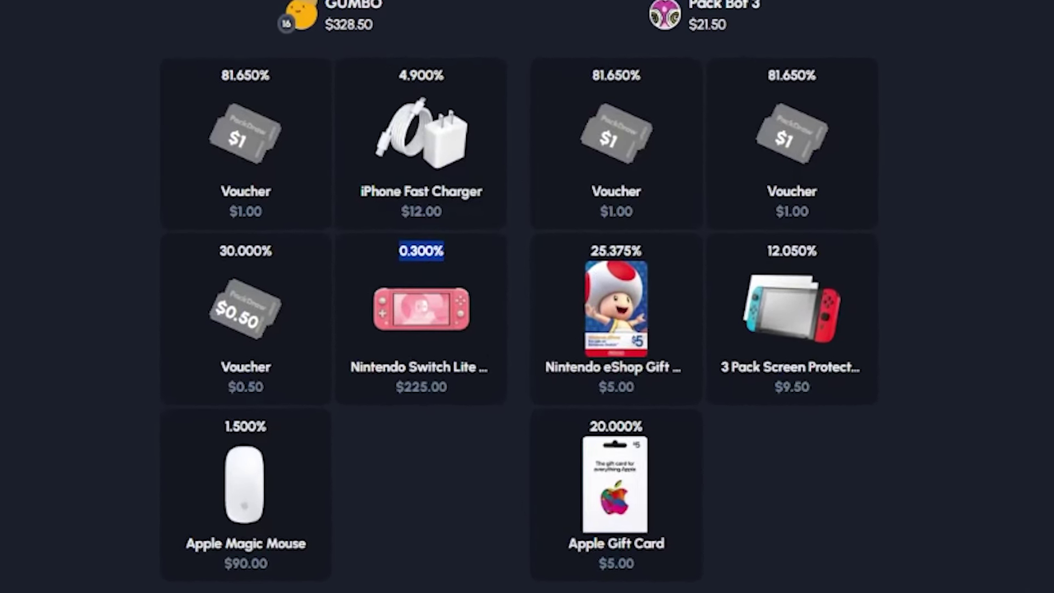
left_click(1042, 348)
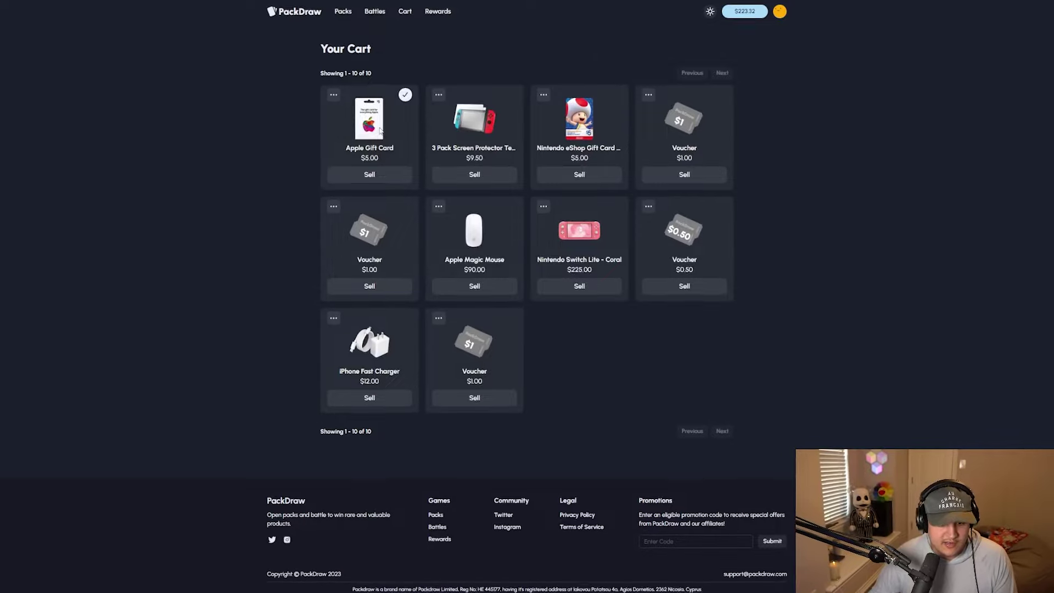
Select the gift cards, vouchers, screen protector, charger and Switch Lite, skipping the Apple Magic Mouse.
left_click(404, 94)
left_click(474, 198)
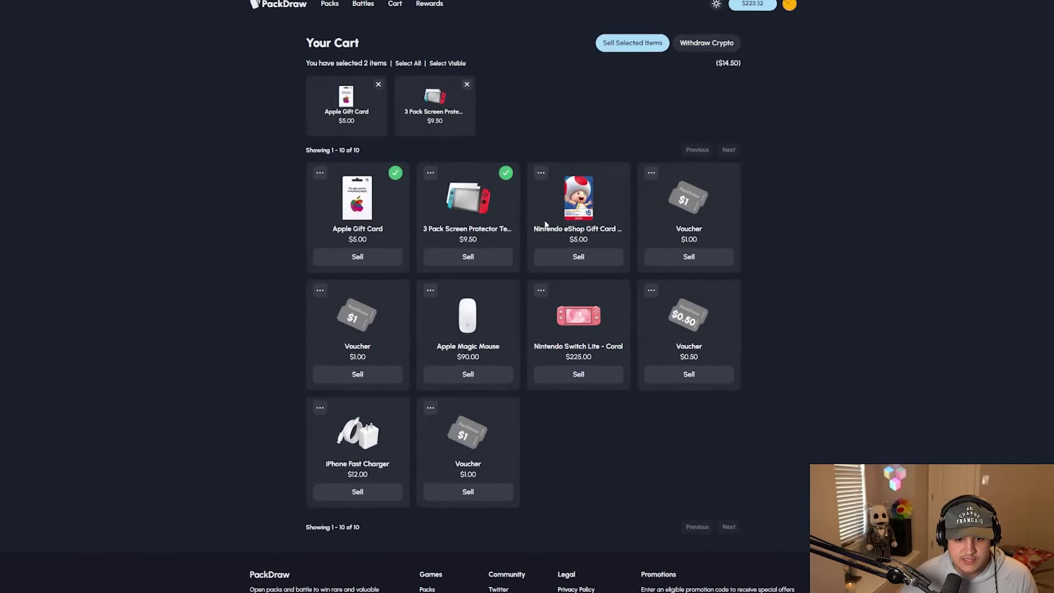
left_click(555, 218)
left_click(690, 206)
left_click(689, 326)
left_click(578, 325)
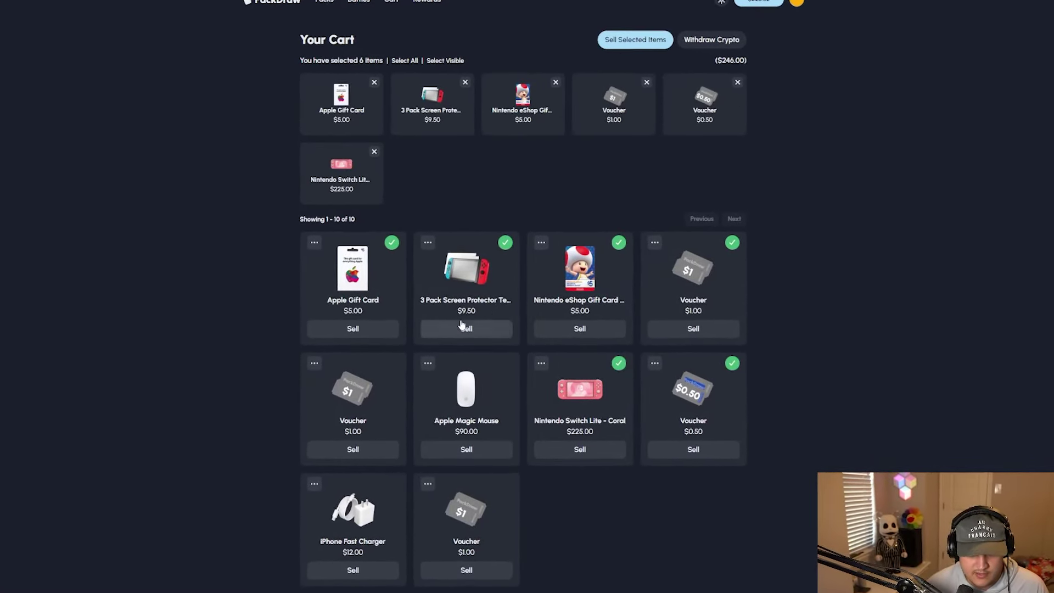
left_click(345, 405)
left_click(360, 511)
left_click(466, 510)
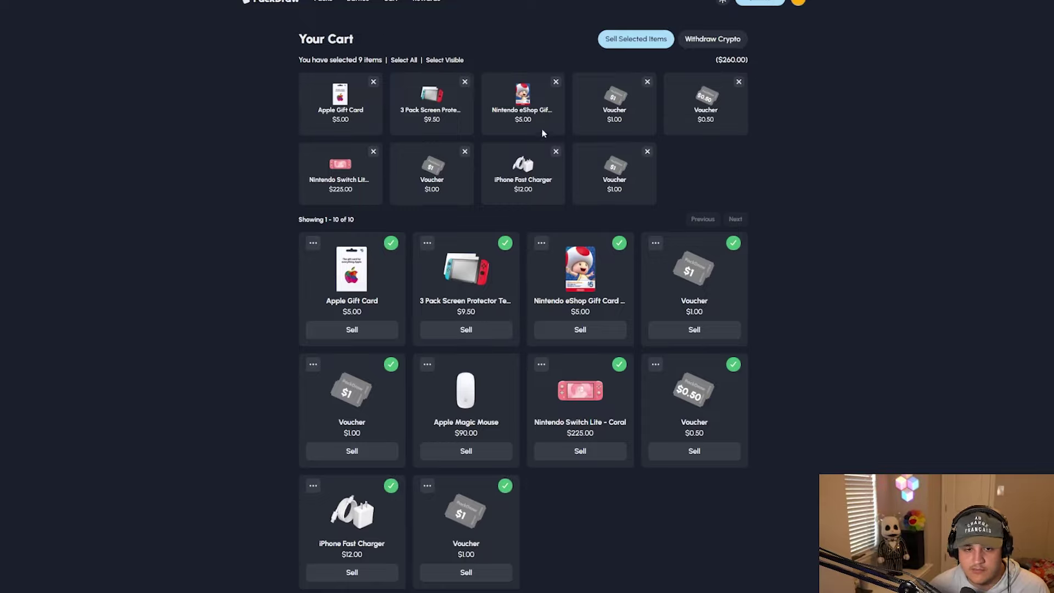
Start a new battle and add The Streamer pack from the cheaper packs page.
left_click(352, 5)
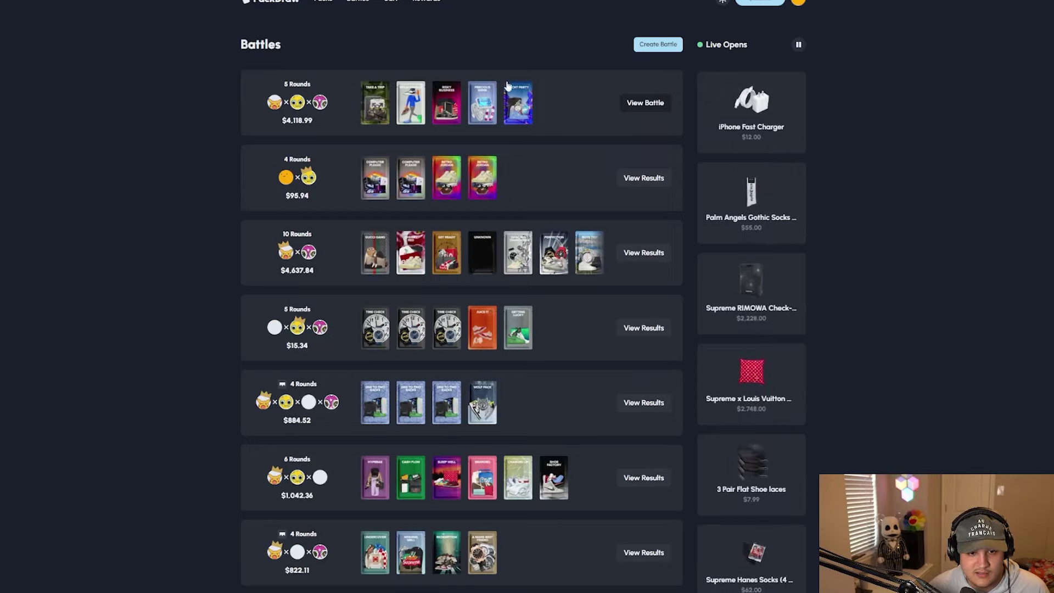
left_click(656, 44)
left_click(393, 223)
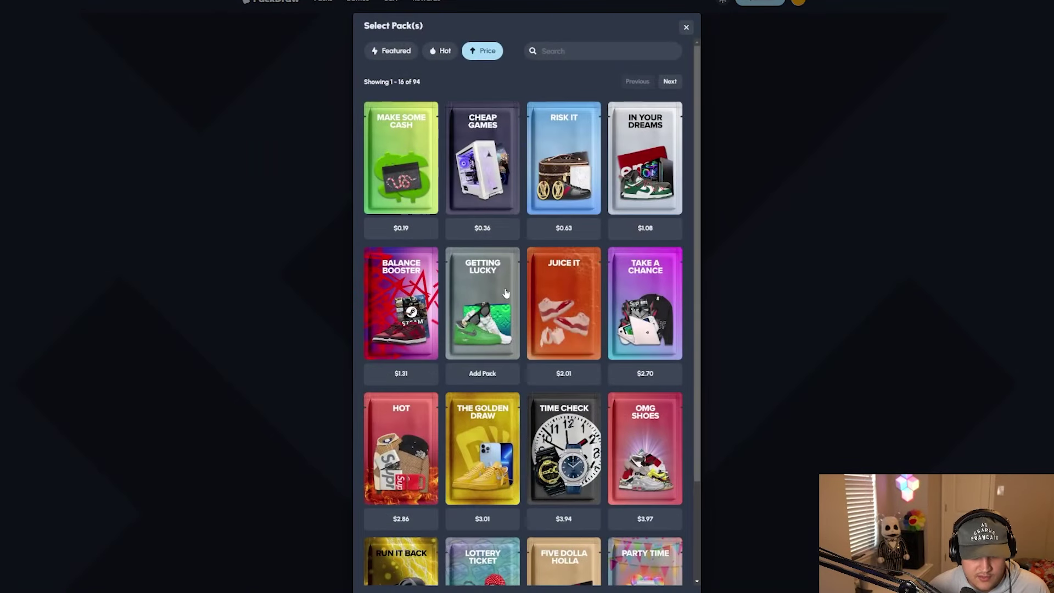
scroll(527, 329, "down", 3)
scroll(576, 371, "up", 3)
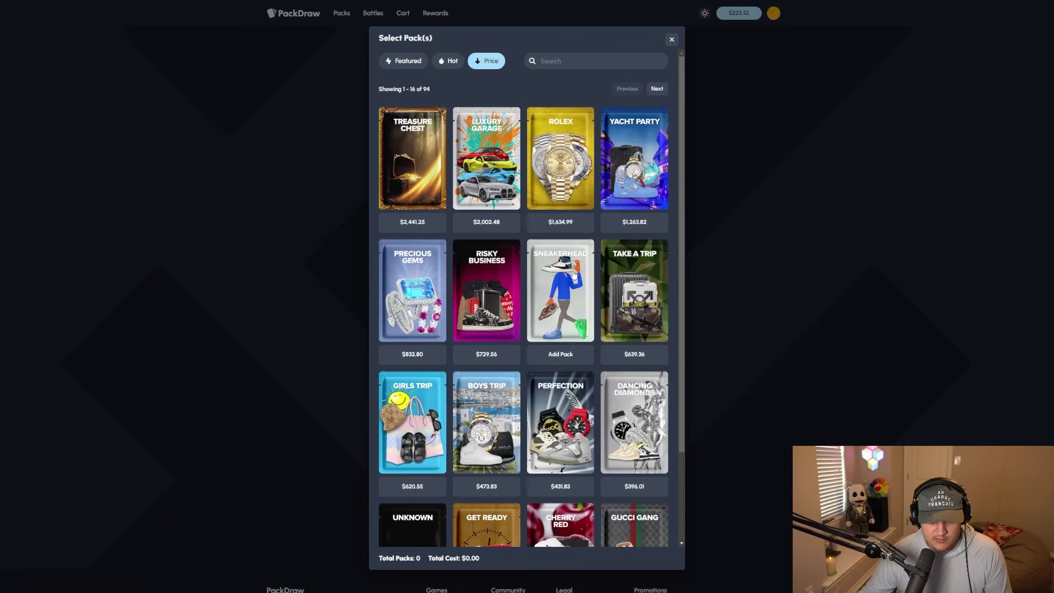
scroll(560, 354, "down", 5)
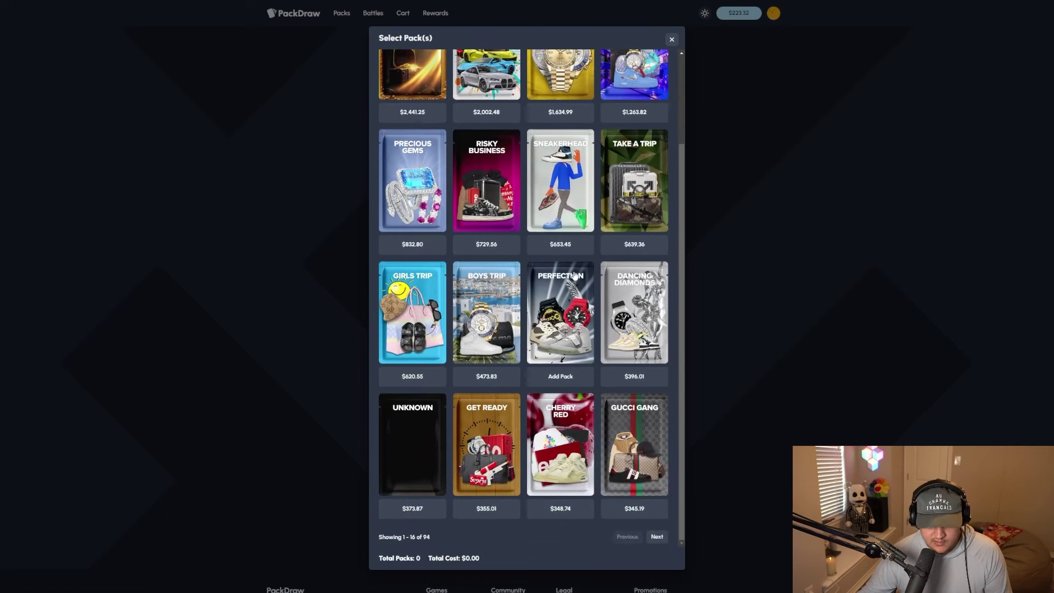
left_click(659, 537)
left_click(427, 373)
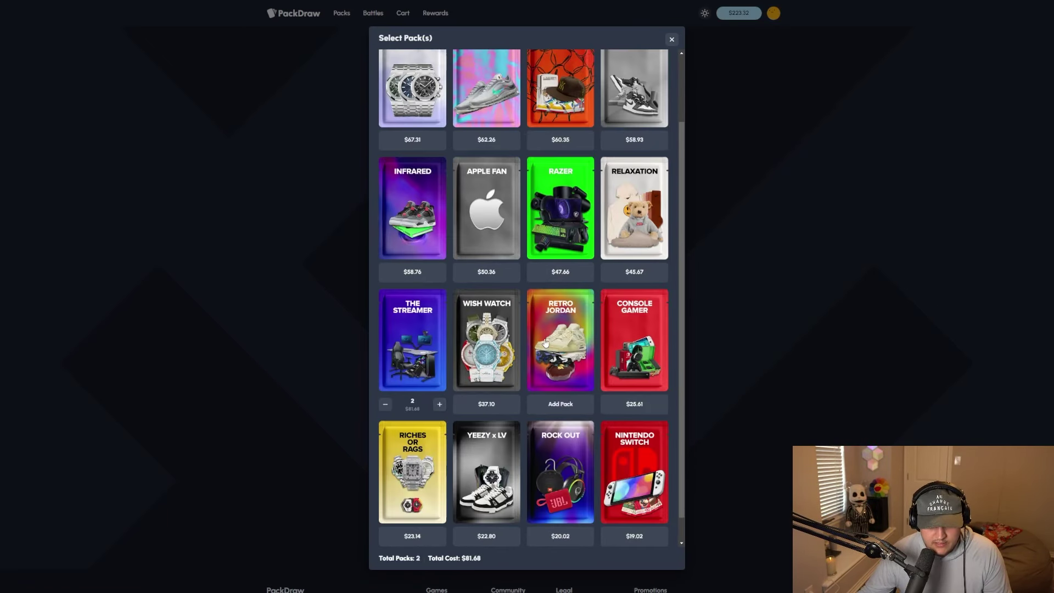
scroll(545, 297, "up", 3)
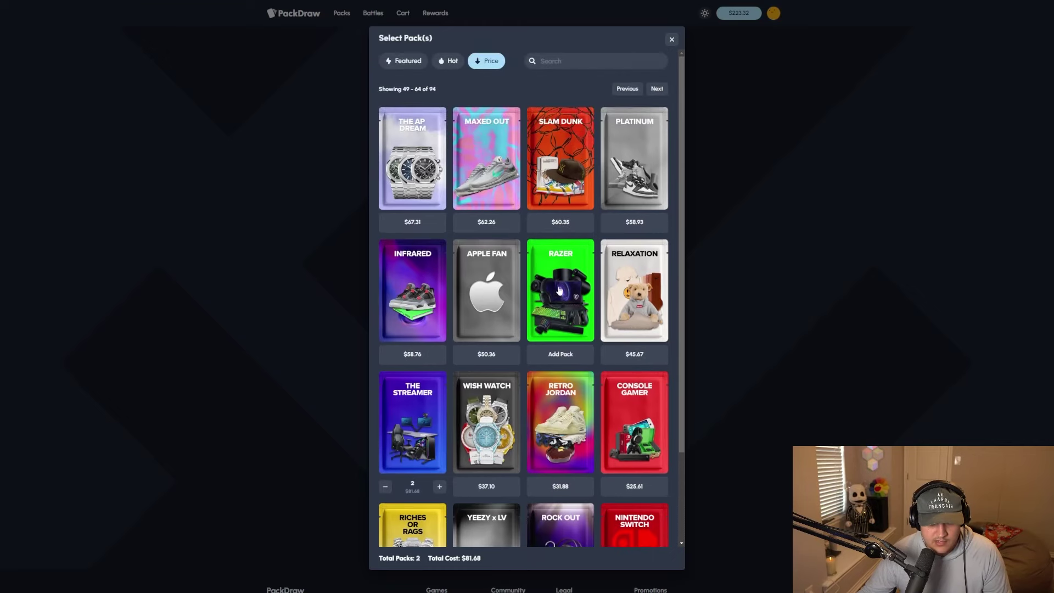
Try two Slam Dunk packs, remove them, then add two Maxed Out packs.
left_click(561, 207)
left_click(586, 223)
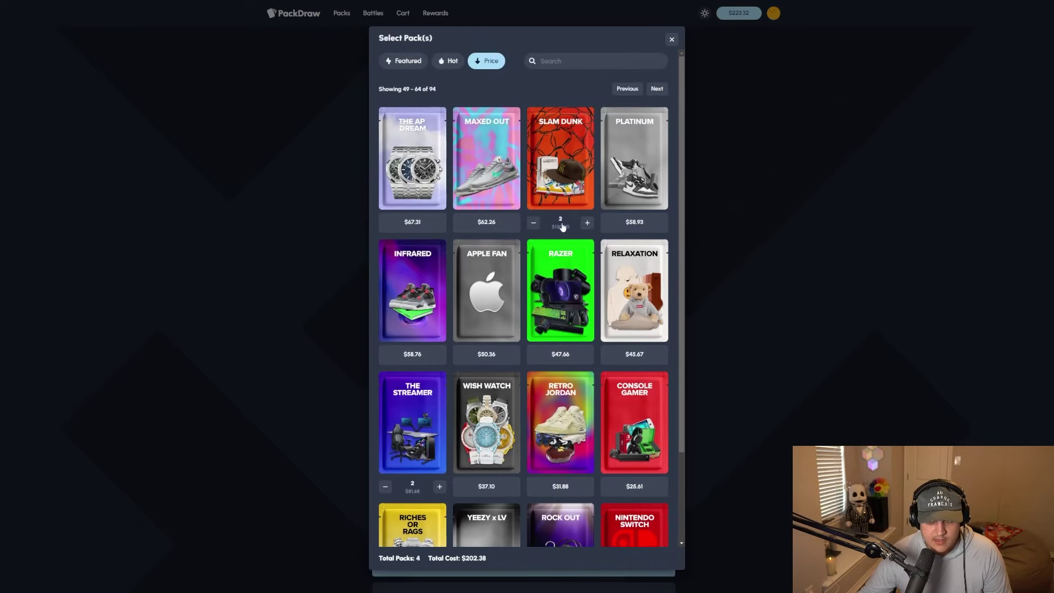
double_click(538, 223)
left_click(486, 221)
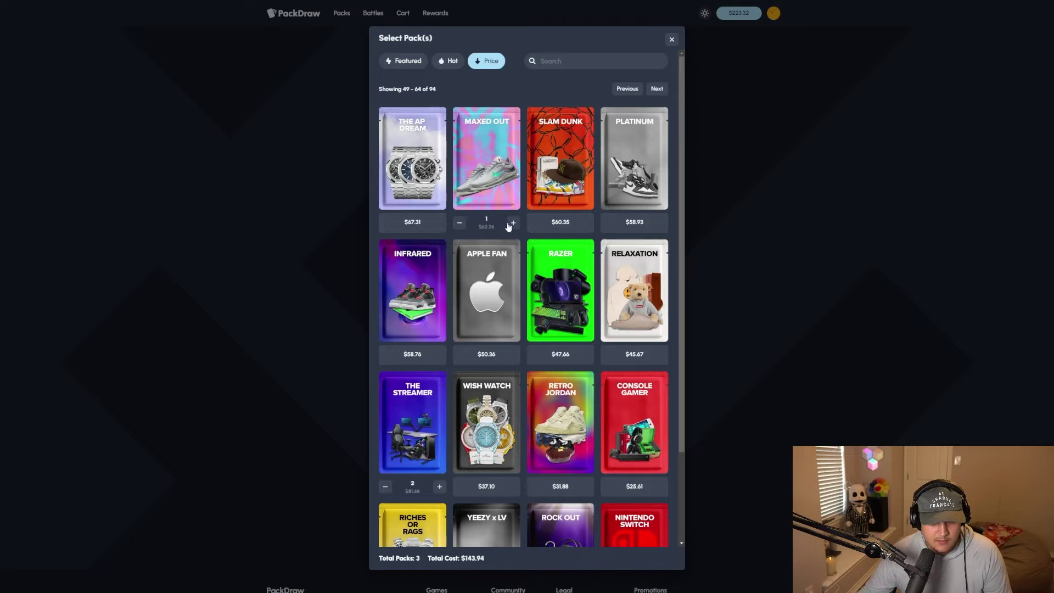
left_click(513, 223)
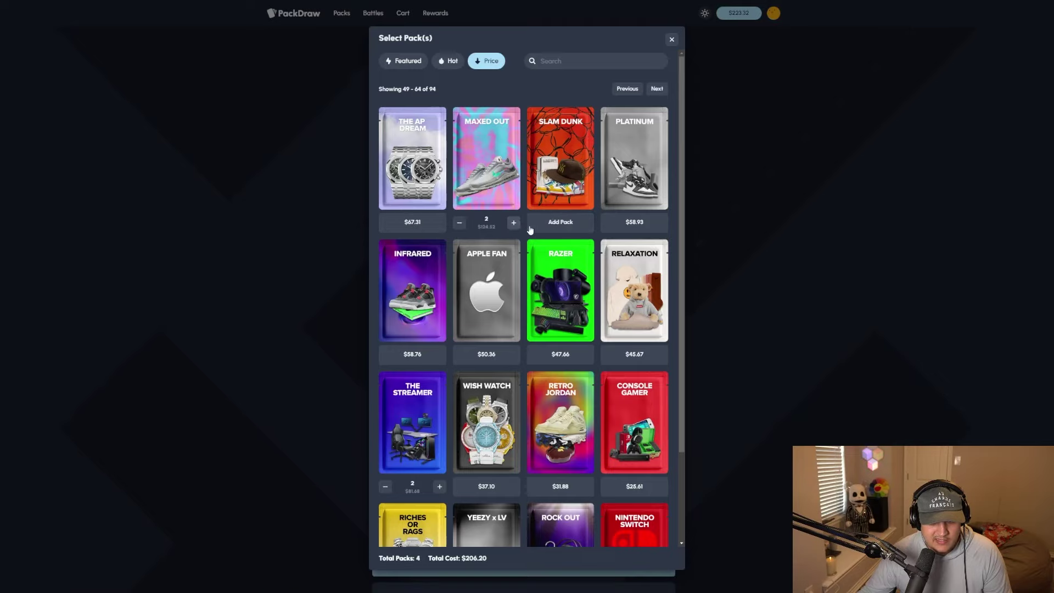
left_click(765, 238)
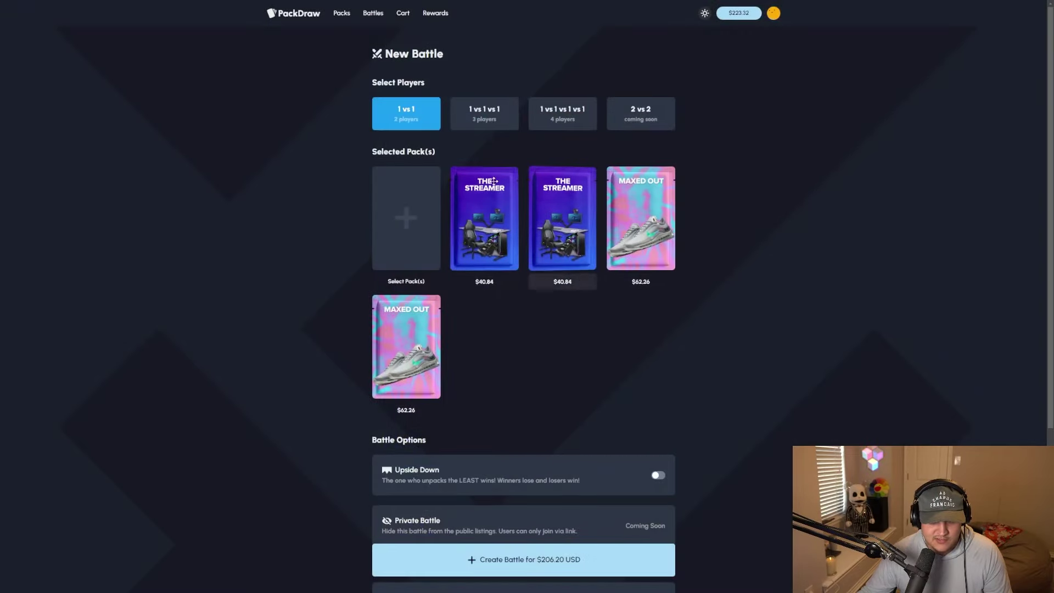
Start the $206.20 battle and fill the opponent seat with a bot.
left_click(531, 567)
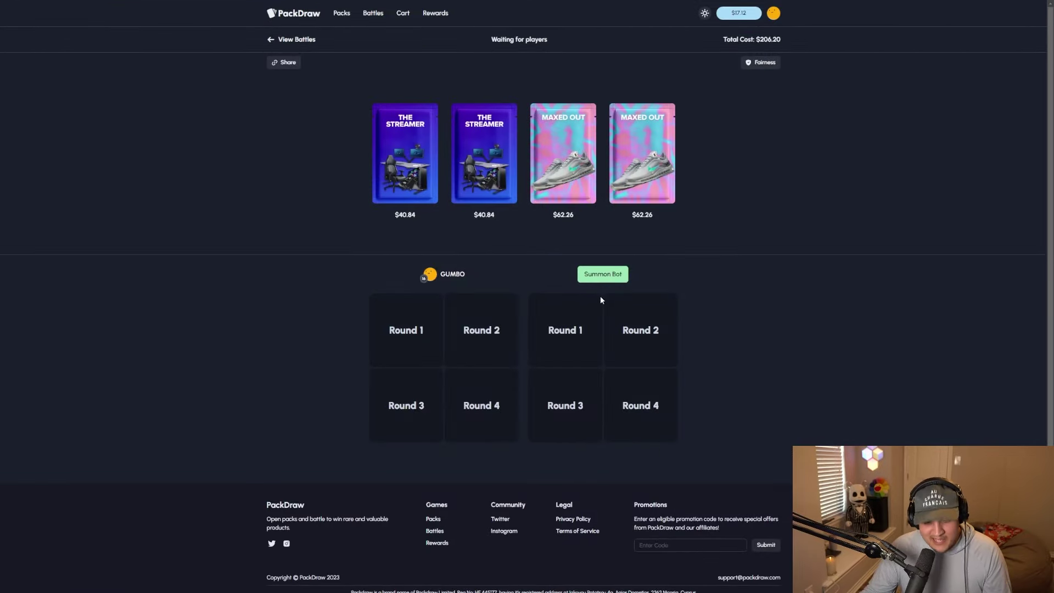
left_click(602, 274)
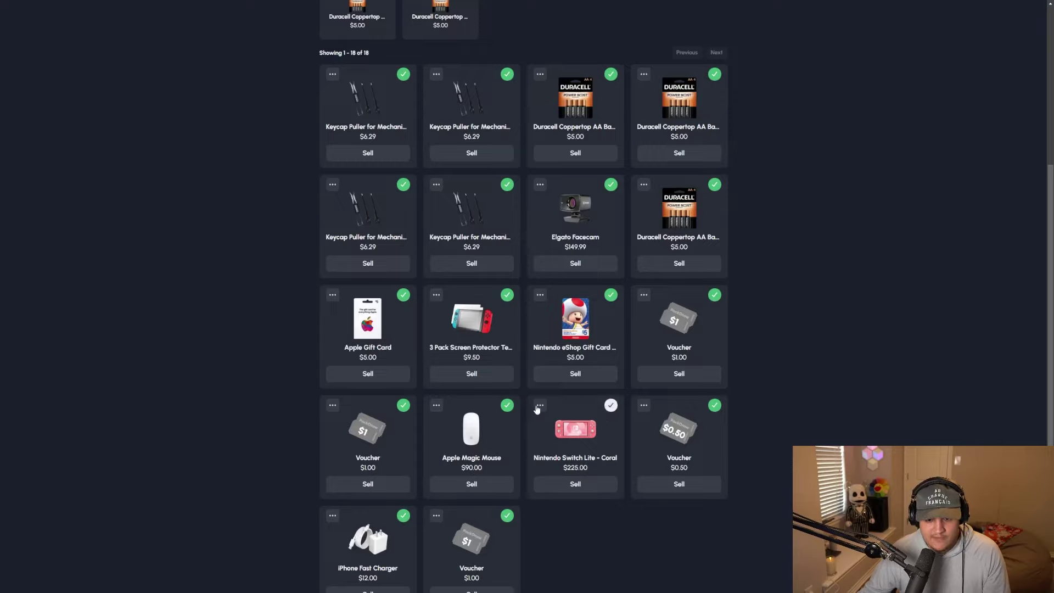
scroll(541, 408, "down", 1)
scroll(709, 373, "up", 5)
Sell the 17 selected cart items for $315.15.
left_click(631, 49)
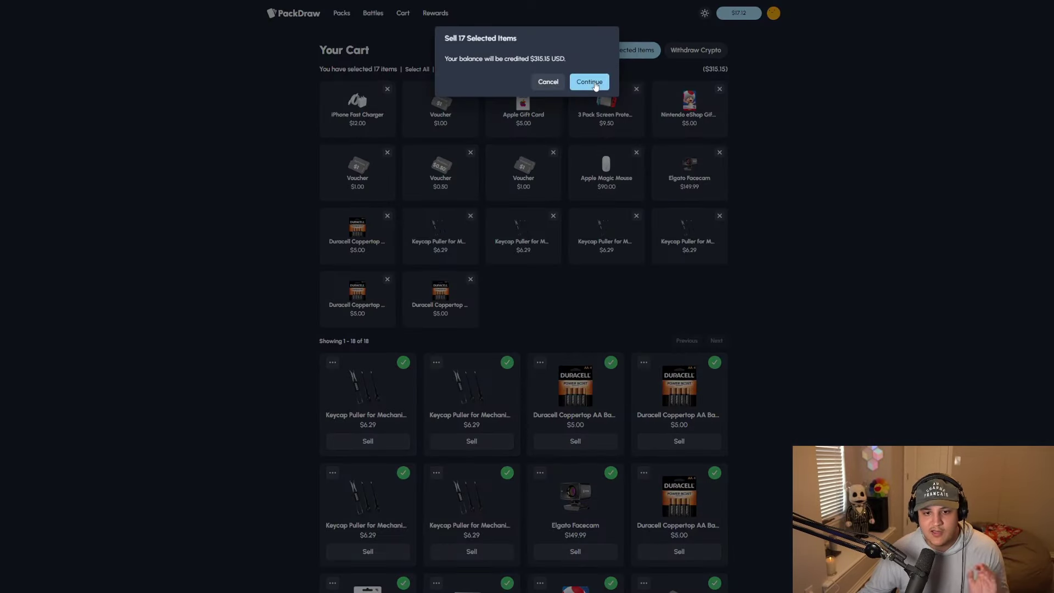
left_click(590, 81)
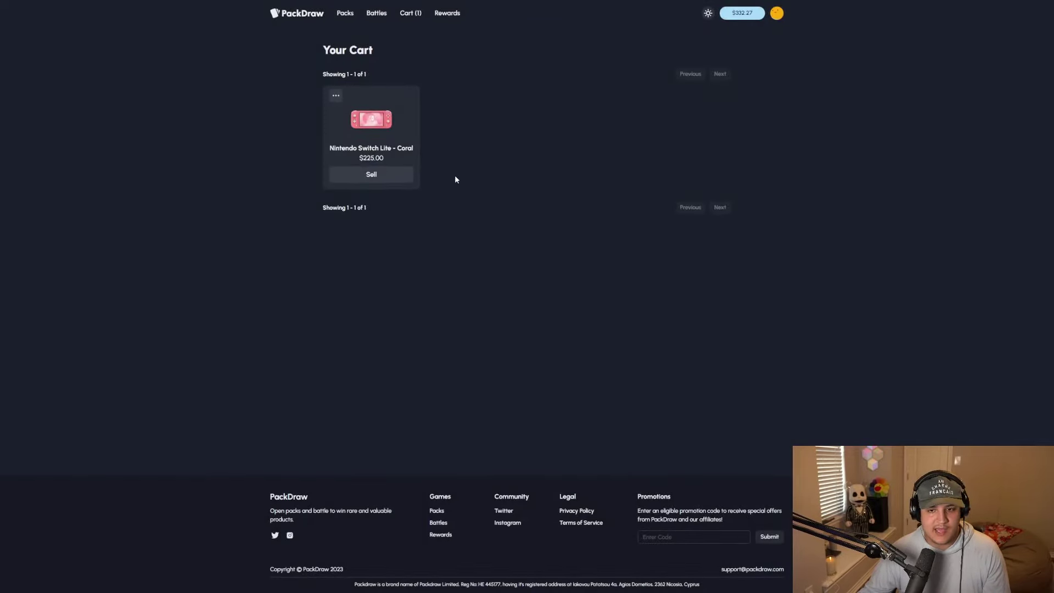
Launch a 1 vs 1 vs 1 battle of two Relaxation packs and one Slam Dunk pack ($151.69).
left_click(376, 14)
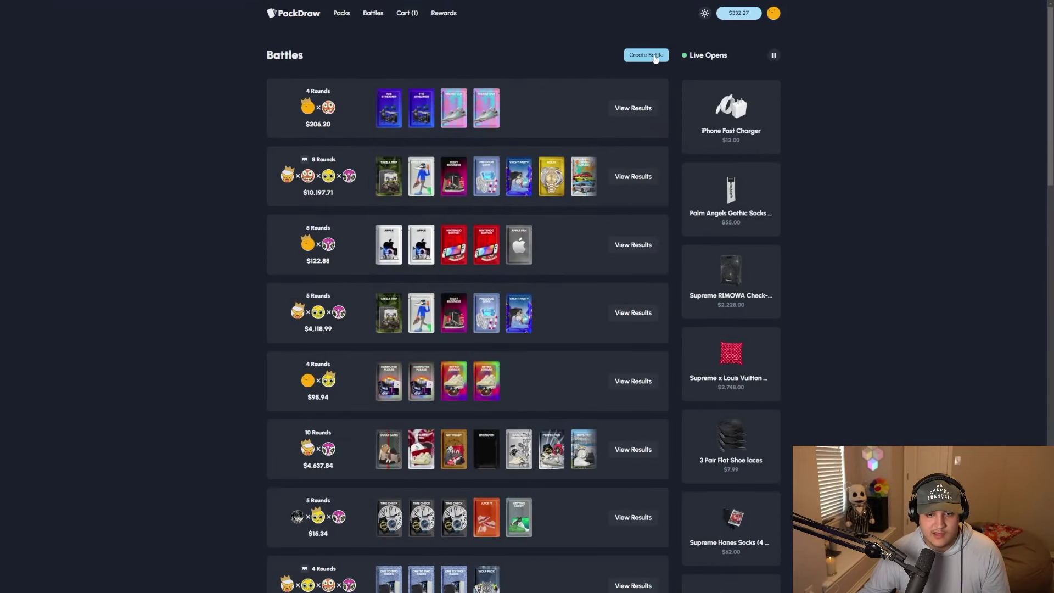
left_click(640, 57)
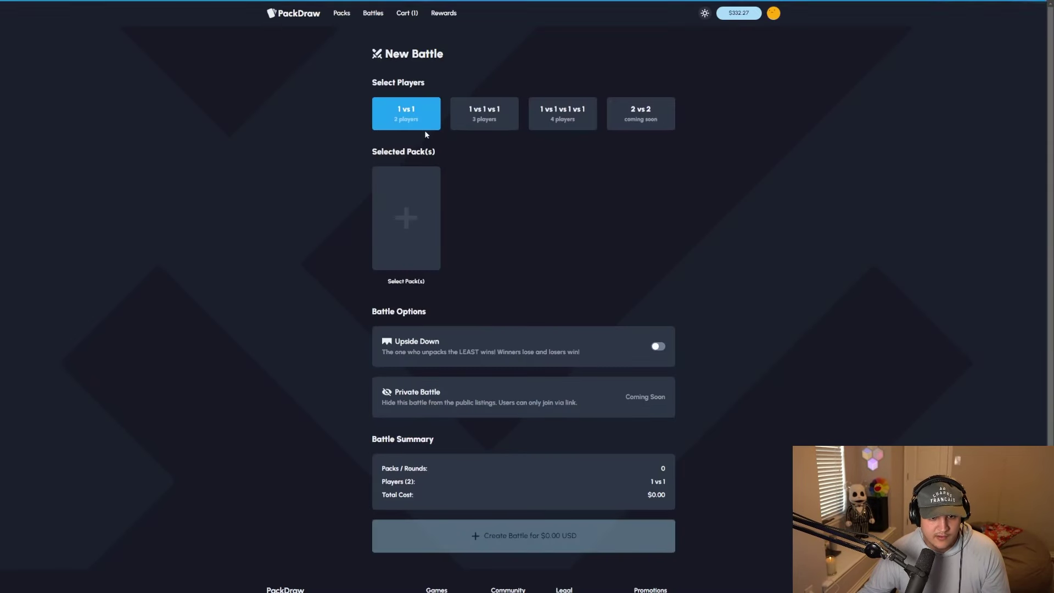
left_click(408, 219)
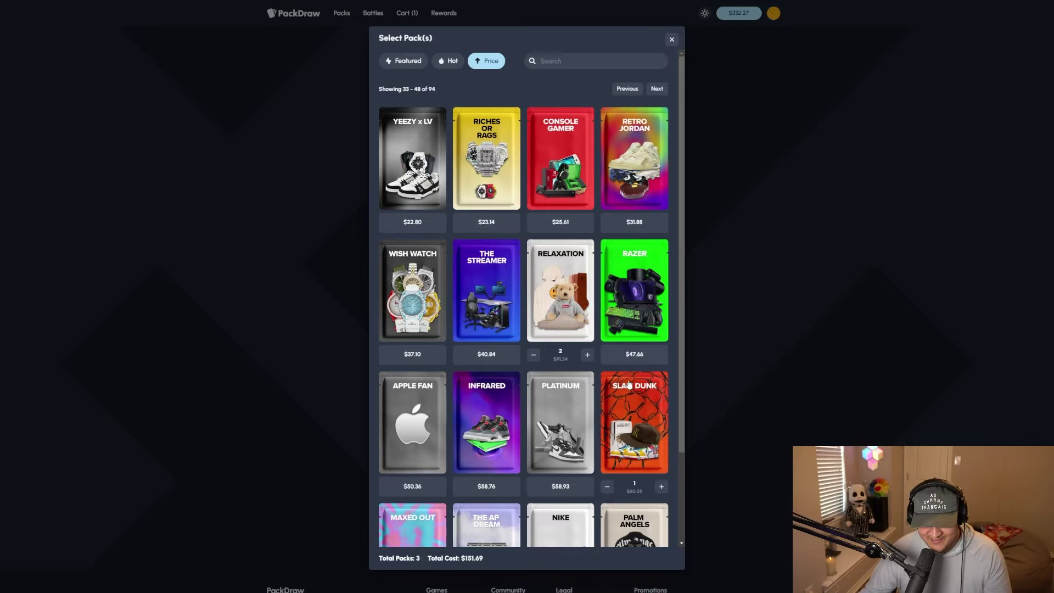
left_click(784, 317)
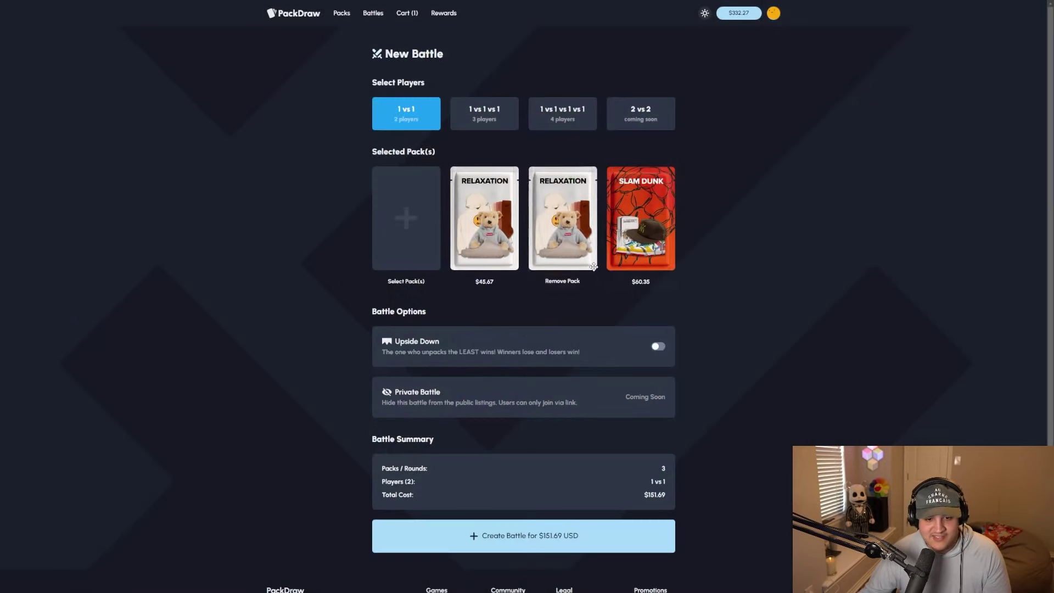
scroll(530, 346, "down", 3)
left_click(485, 32)
scroll(527, 297, "up", 3)
left_click(577, 535)
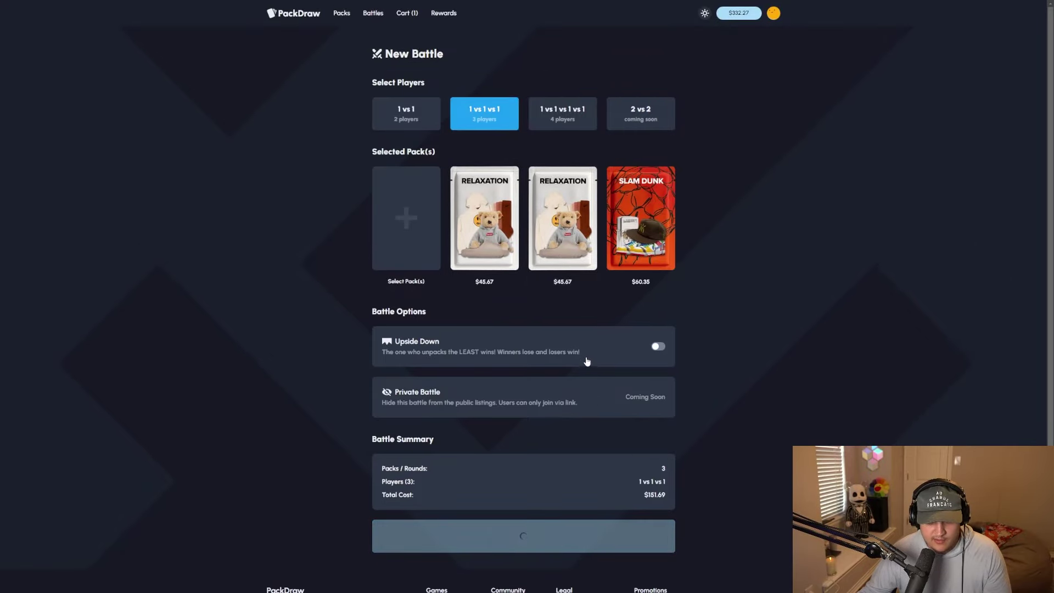
Summon a bot into the second seat and let the three rounds finish.
left_click(534, 280)
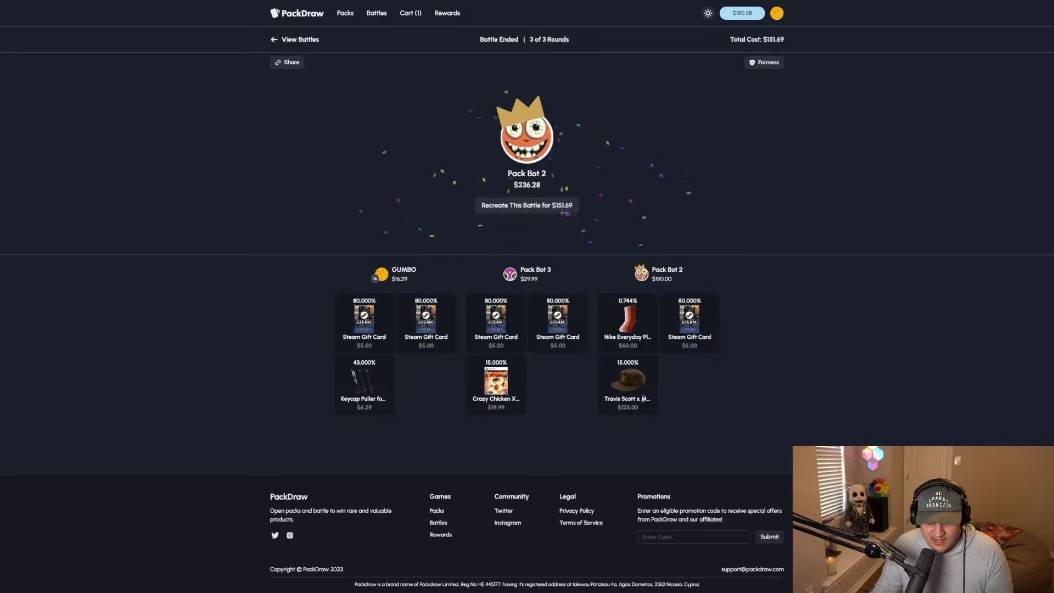
Recreate the $151.69 Relaxation and Slam Dunk battle.
left_click(565, 207)
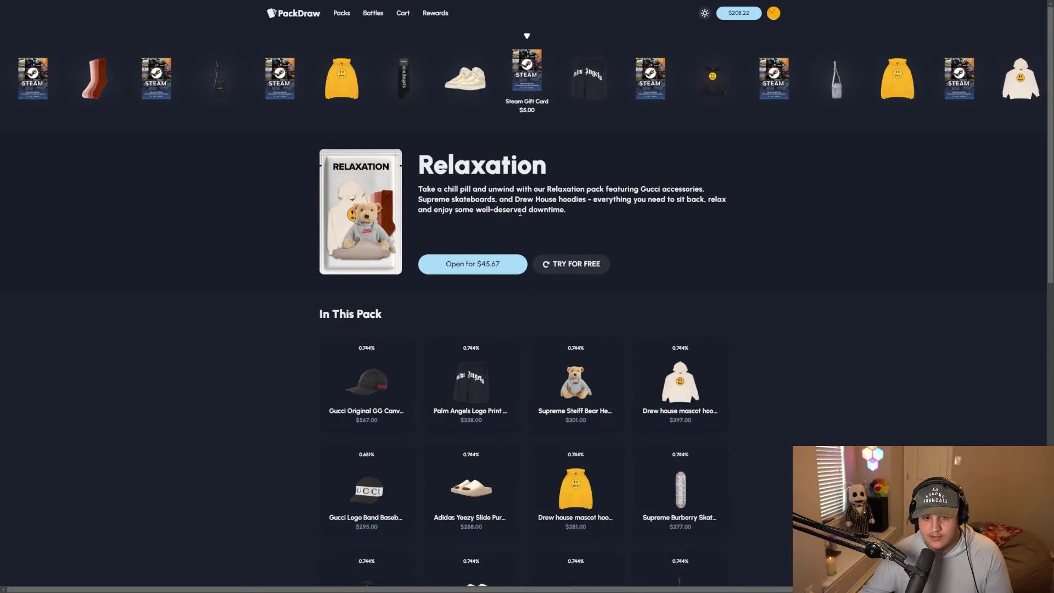
Open the $45.67 Relaxation pack repeatedly, bringing the balance to $71.21.
left_click(511, 261)
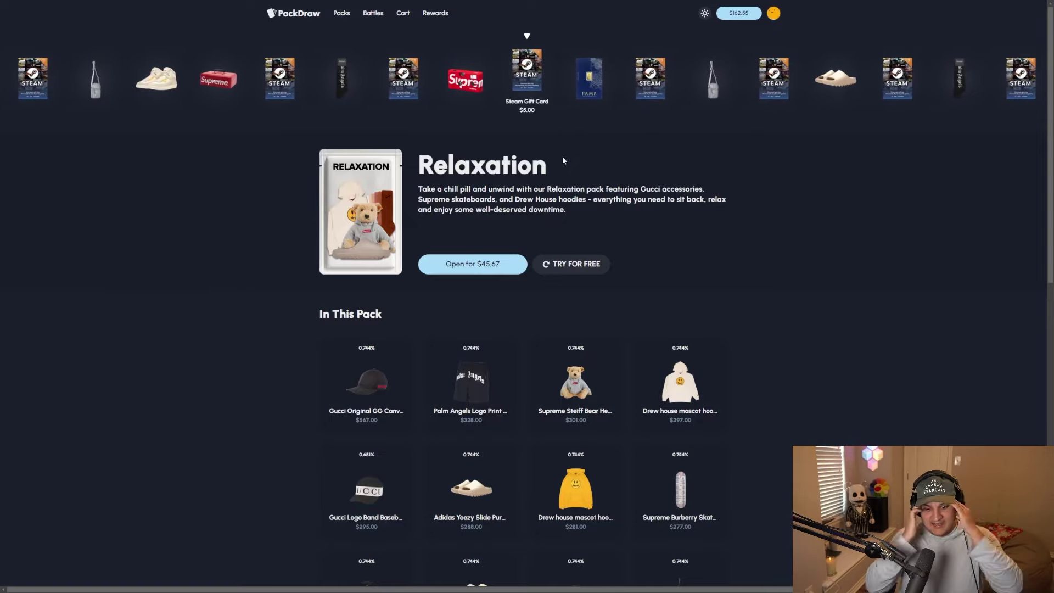
scroll(577, 206, "down", 4)
scroll(626, 288, "down", 3)
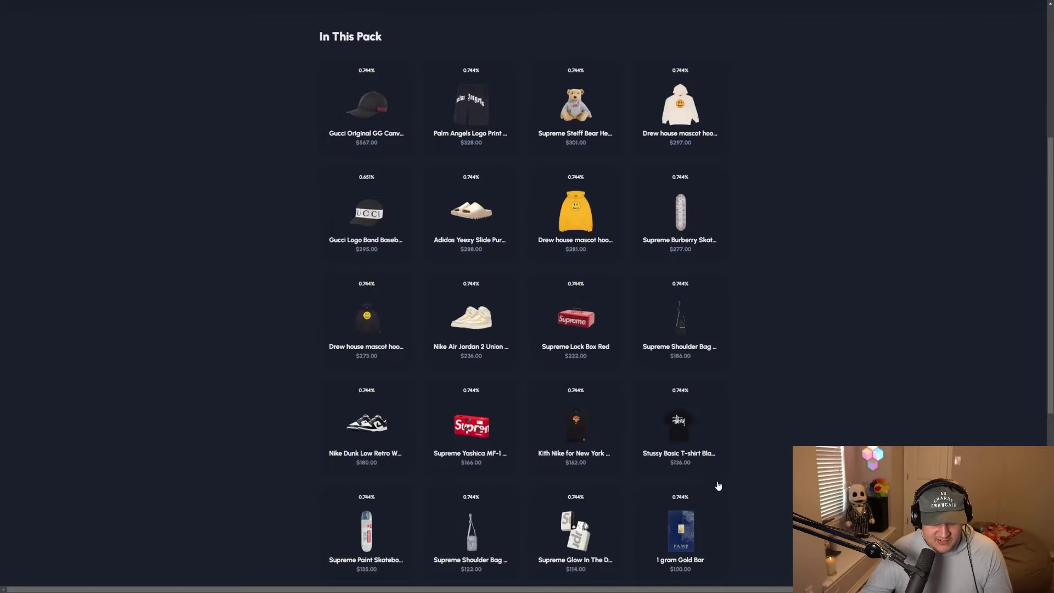
scroll(723, 478, "up", 6)
left_click(472, 264)
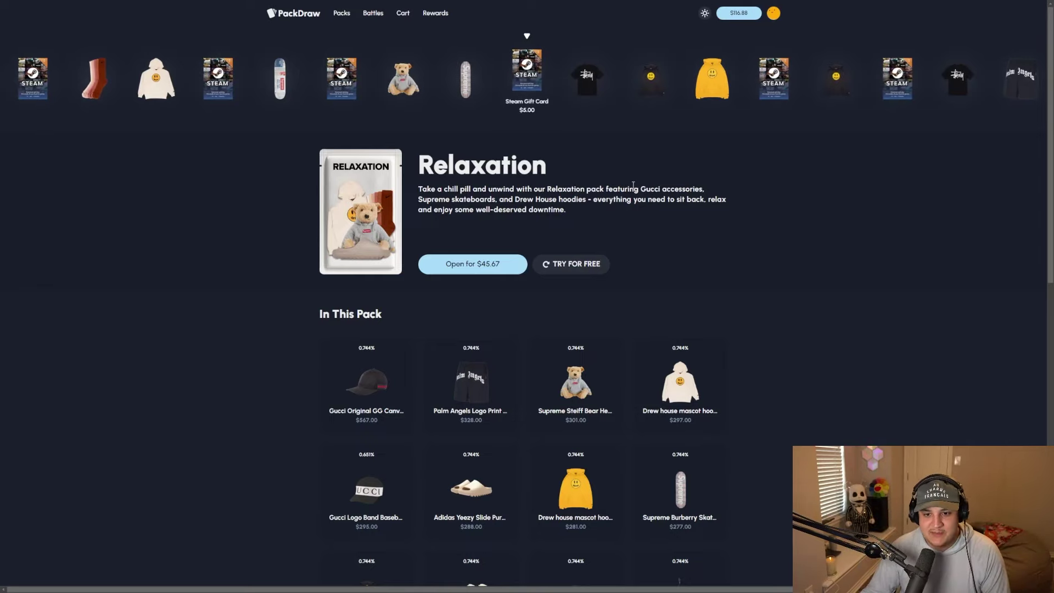
left_click(495, 263)
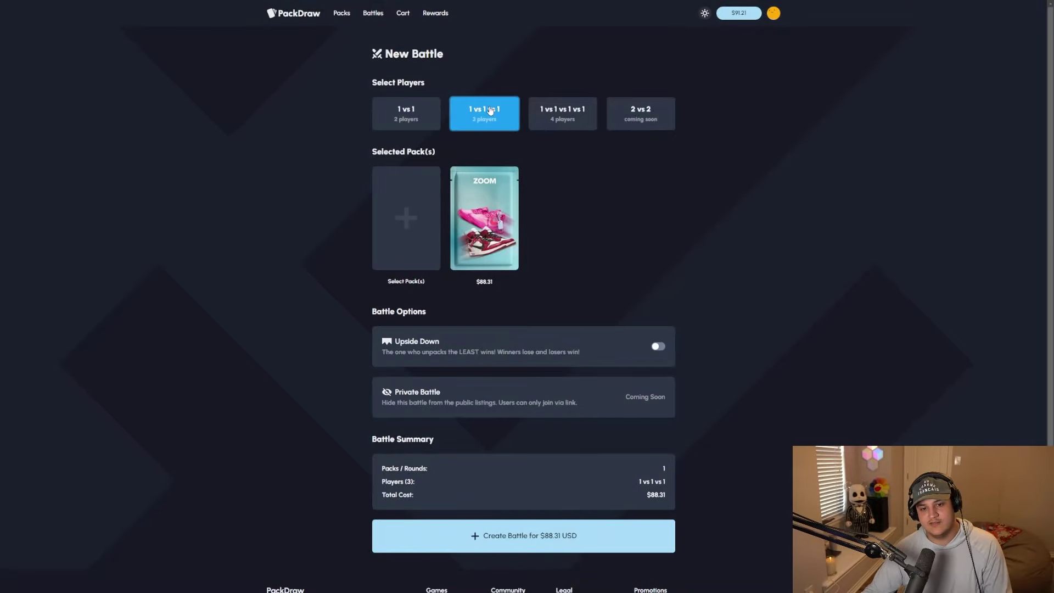
scroll(579, 405, "down", 3)
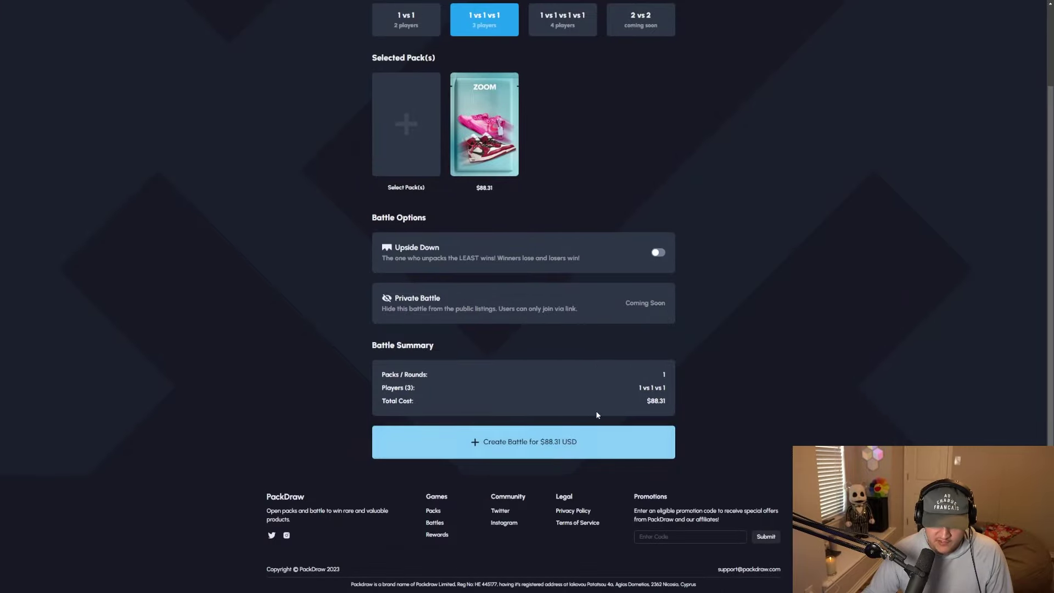
Create the three-player battle with the $88.31 ZOOM pack.
left_click(600, 428)
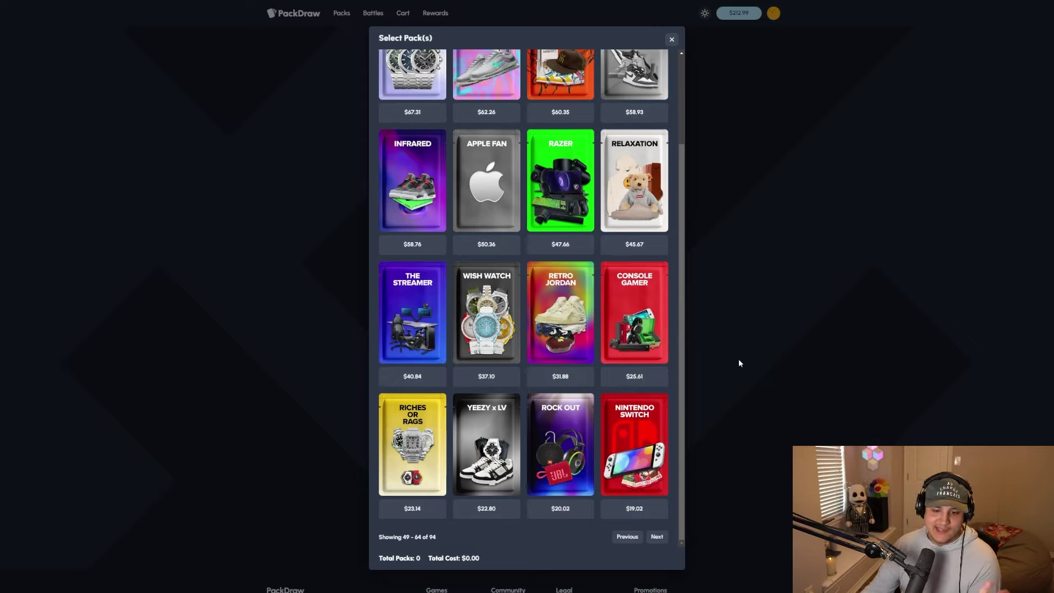
mouse_move(487, 451)
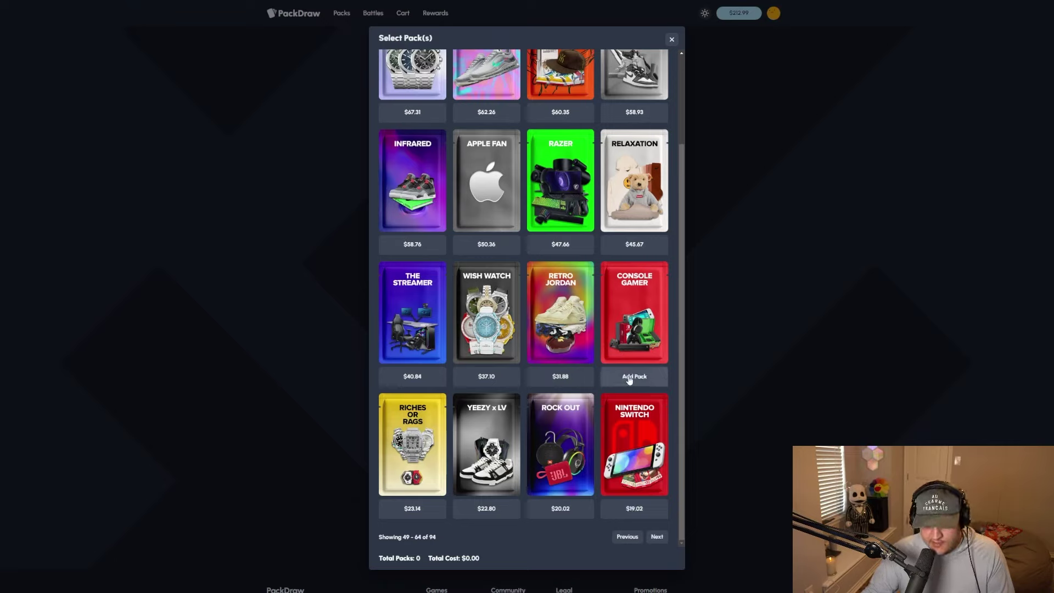
Run a 1 vs 1 vs 1 battle of two YEEZY x LV packs and Platinum against bots.
left_click(490, 510)
scroll(512, 384, "up", 1)
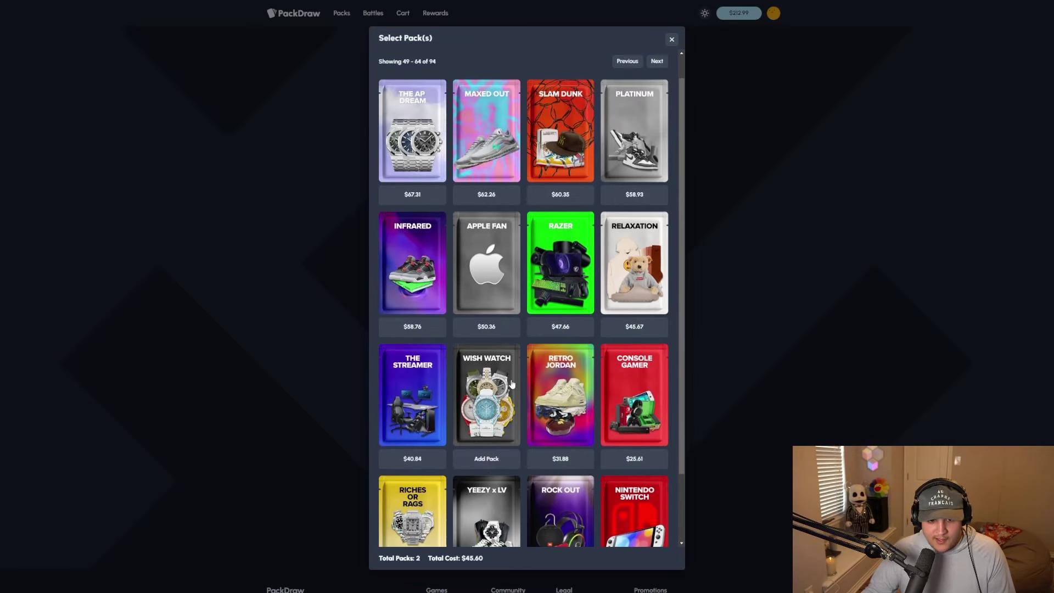
scroll(597, 332, "up", 1)
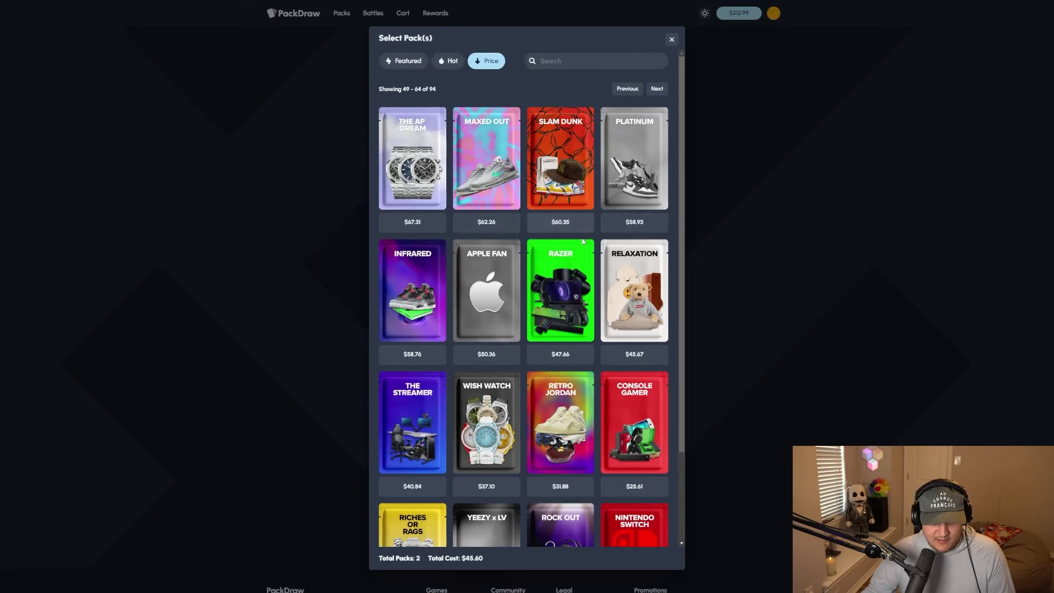
left_click(634, 222)
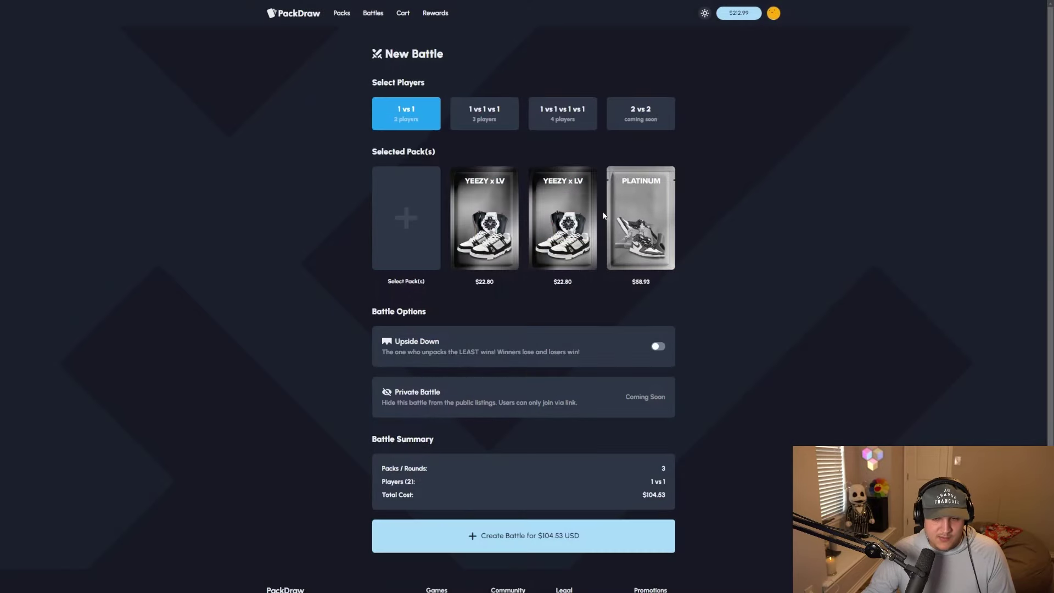
left_click(487, 114)
left_click(544, 531)
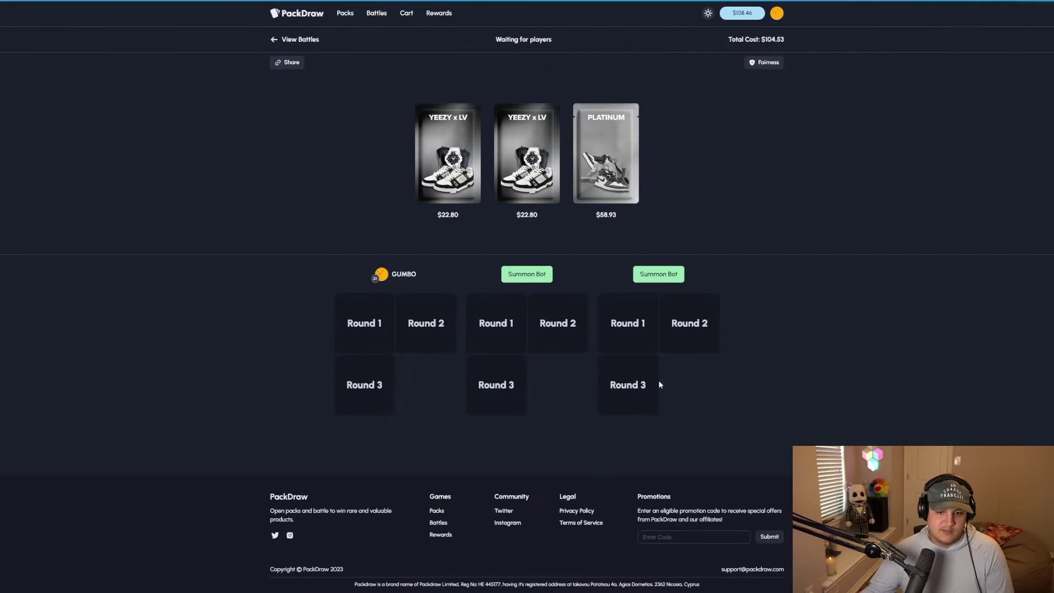
left_click(528, 274)
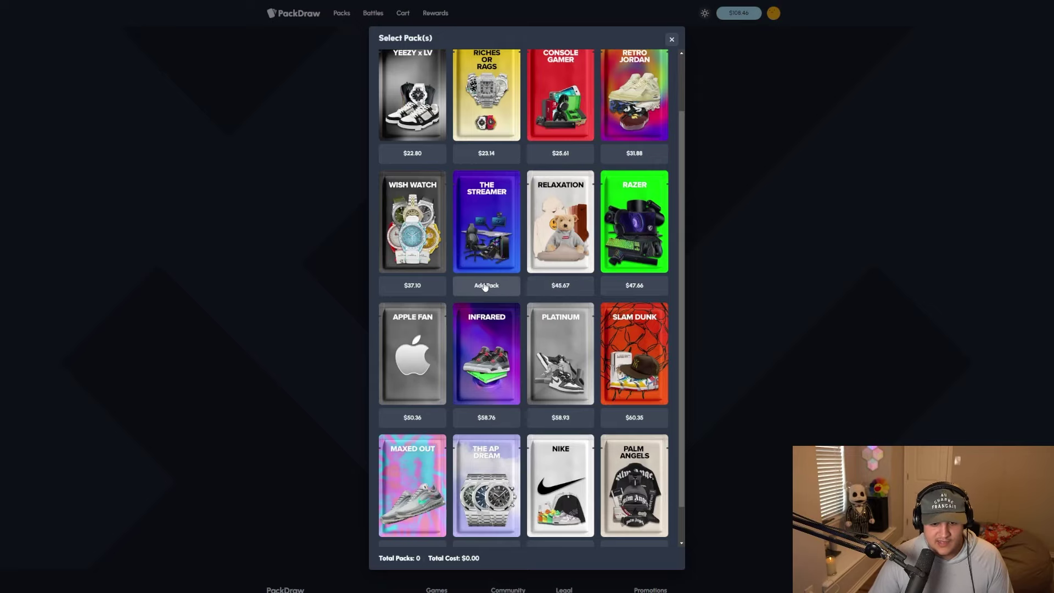
Run a $99.77 one-on-one battle of The Streamer and Platinum packs against a bot.
left_click(485, 287)
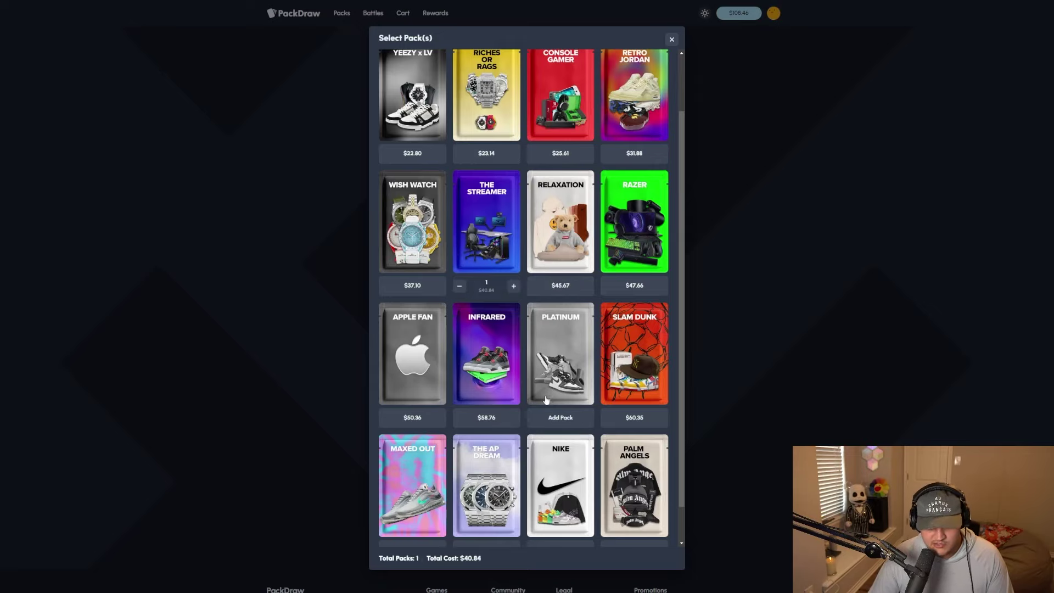
left_click(560, 418)
left_click(839, 312)
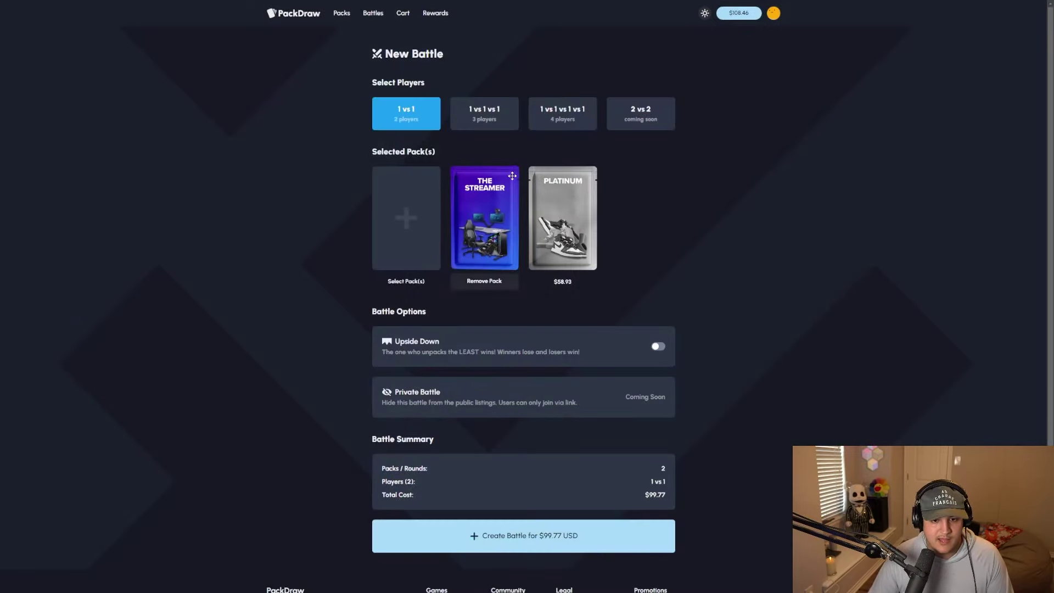
scroll(642, 386, "down", 3)
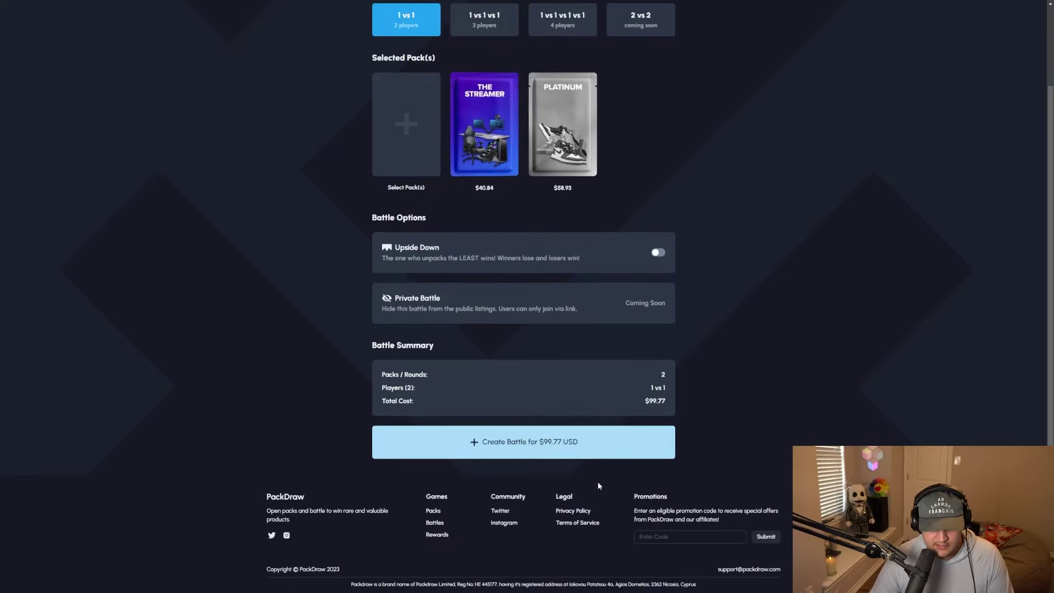
left_click(546, 452)
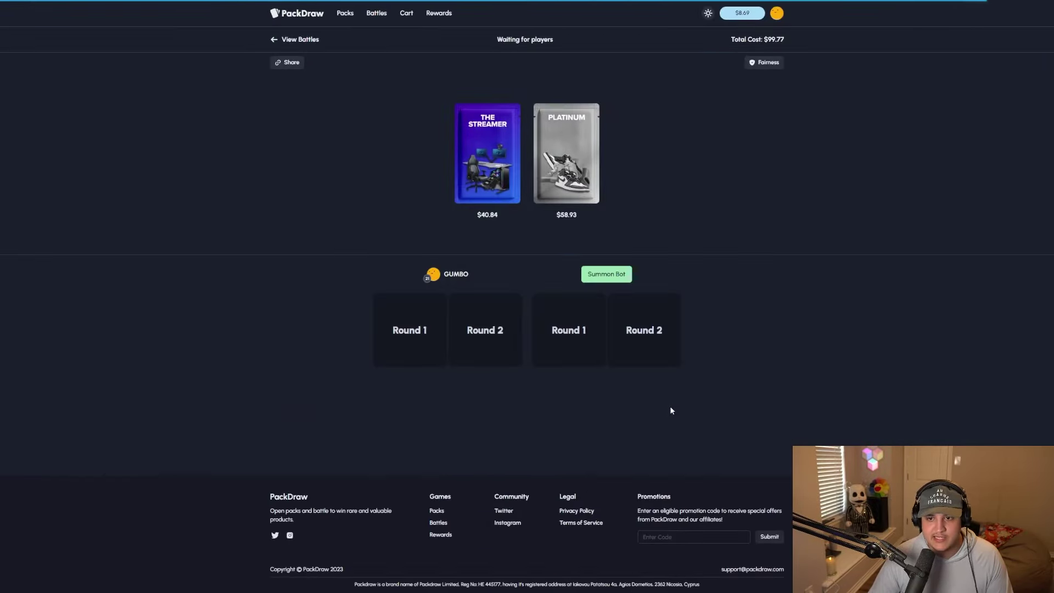
left_click(606, 274)
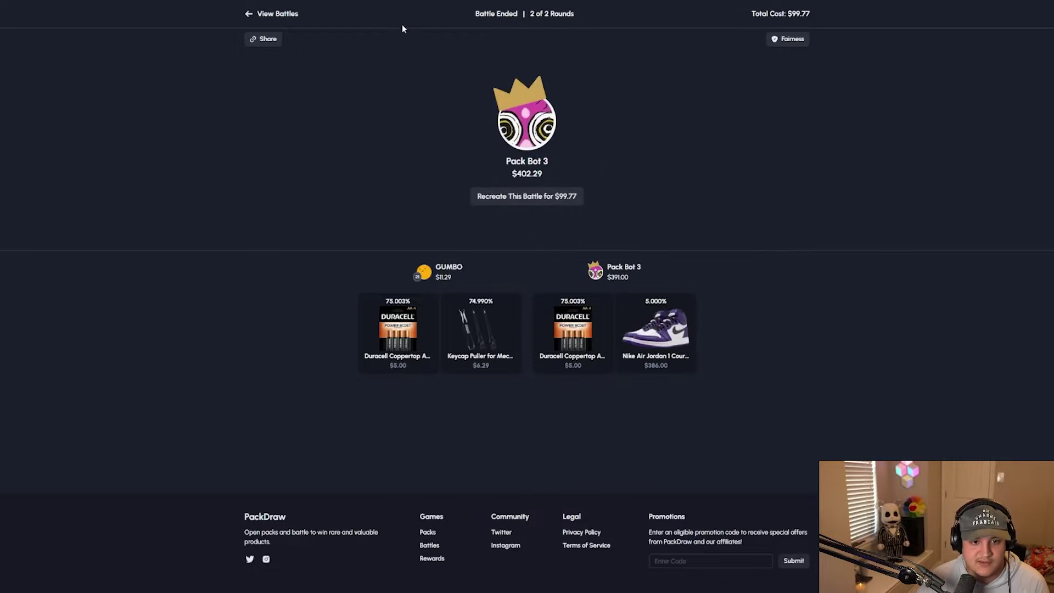
Sell five vouchers plus the Razer DeathAdder and keycap puller for $43.79.
left_click(485, 211)
left_click(381, 317)
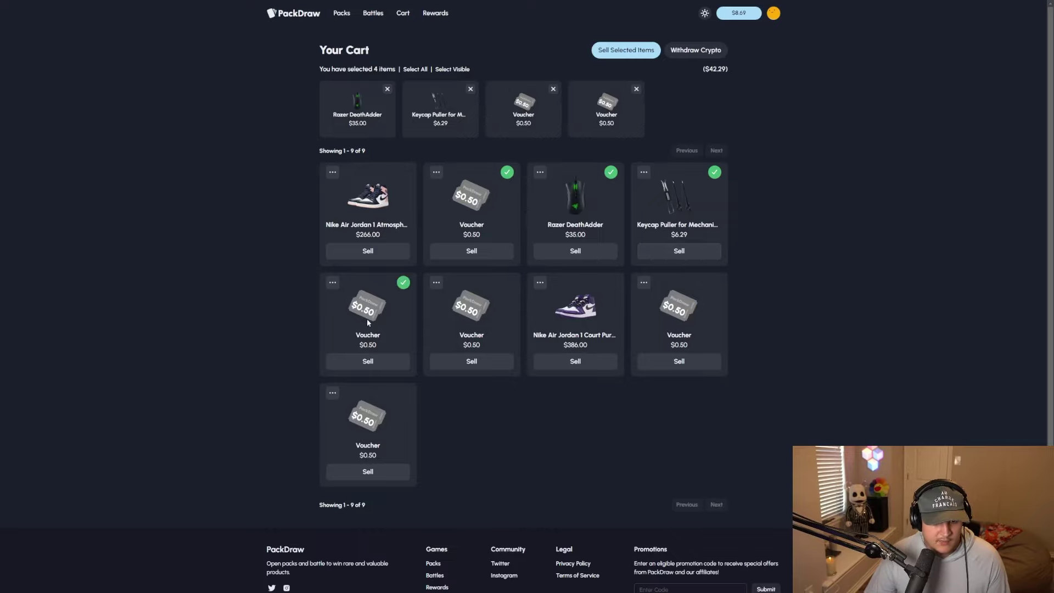
left_click(679, 309)
left_click(459, 323)
left_click(368, 474)
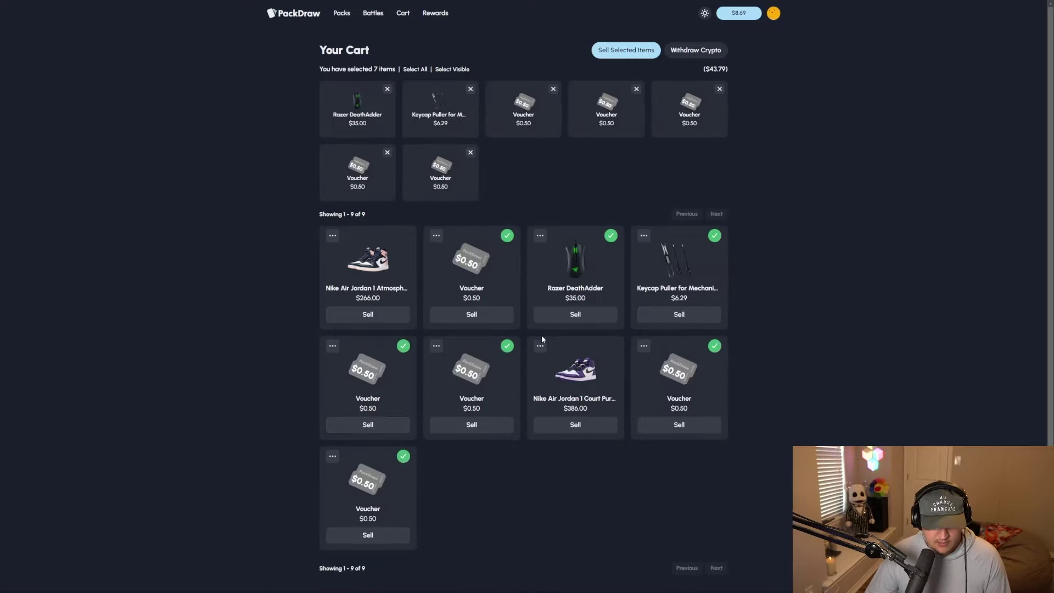
left_click(631, 52)
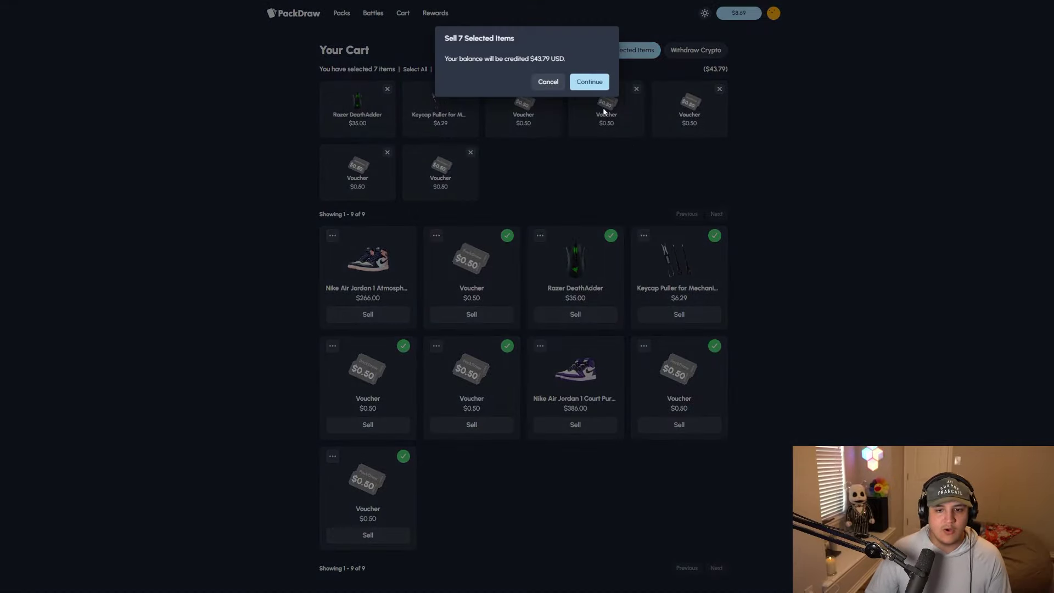
left_click(588, 82)
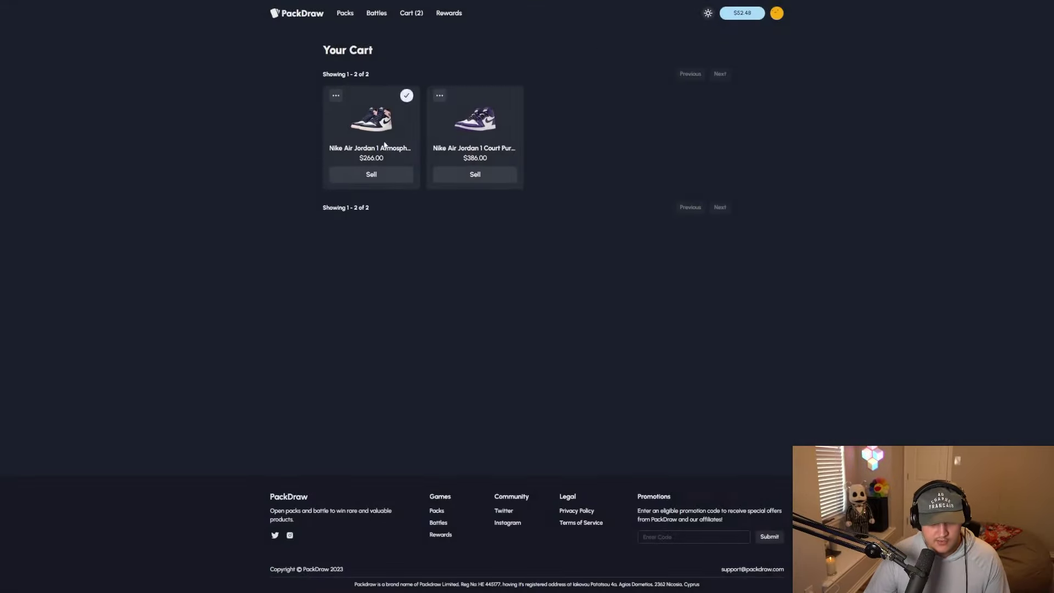
Tick and then untick the two Nike sneakers in the cart.
left_click(378, 134)
left_click(475, 191)
left_click(481, 221)
left_click(393, 205)
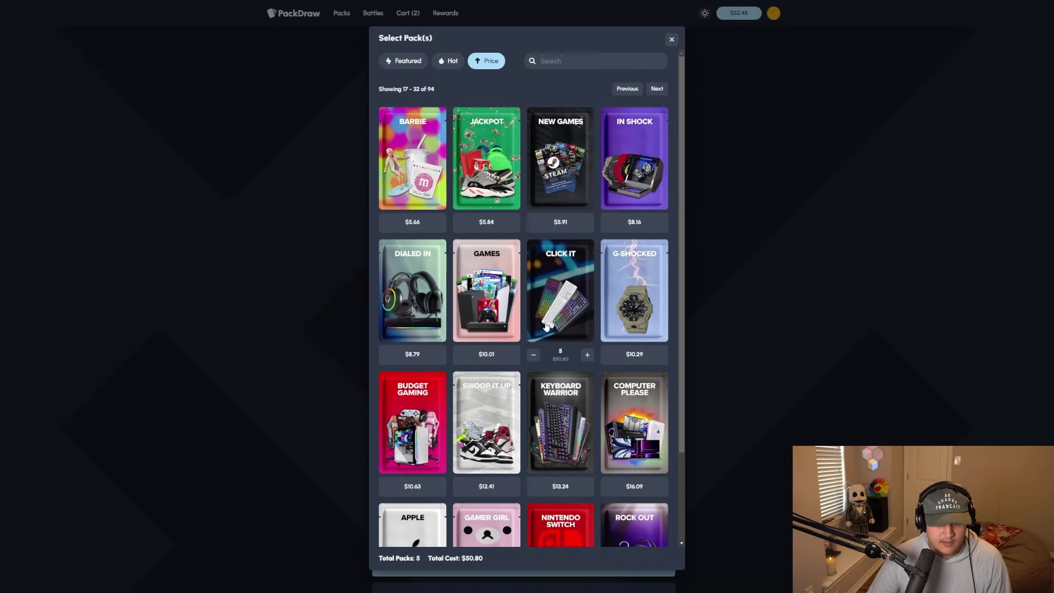
Create a $50.80 upside-down 1 vs 1 vs 1 battle of five CLICK IT packs, filling both seats with bots.
left_click(773, 314)
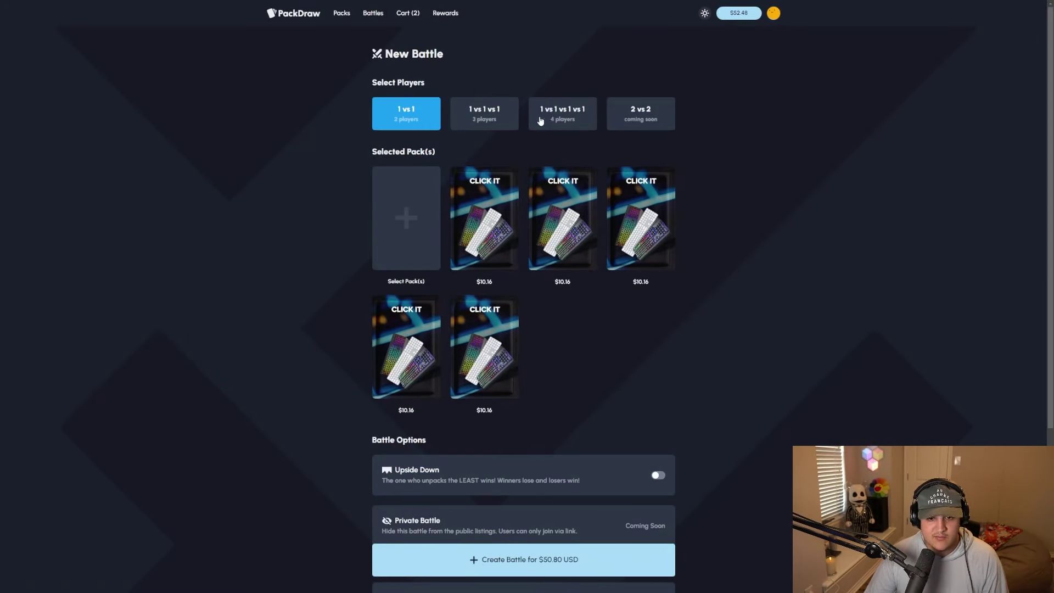
left_click(485, 114)
scroll(603, 331, "down", 5)
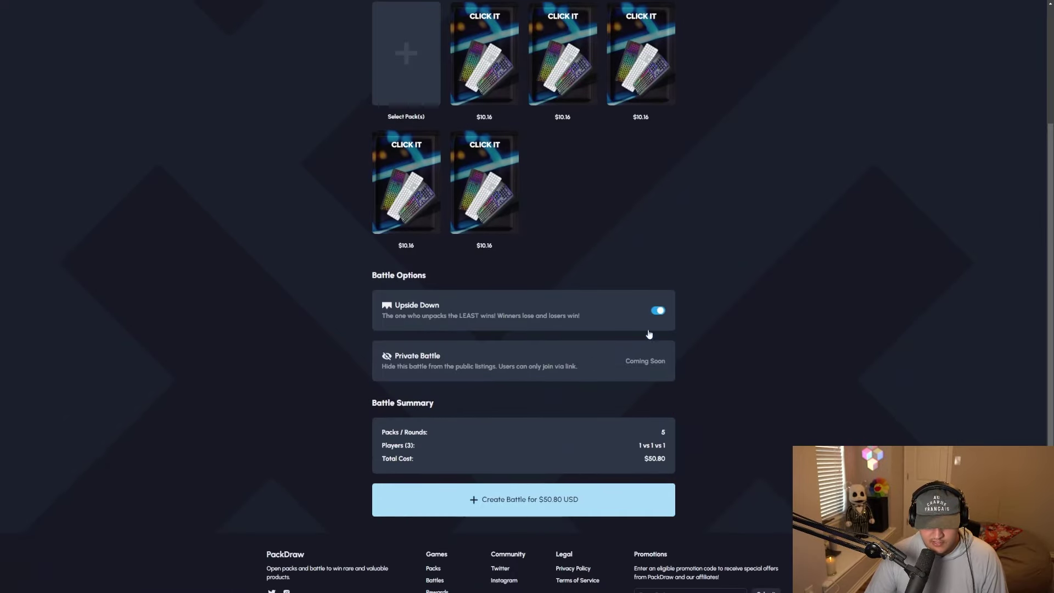
left_click(543, 499)
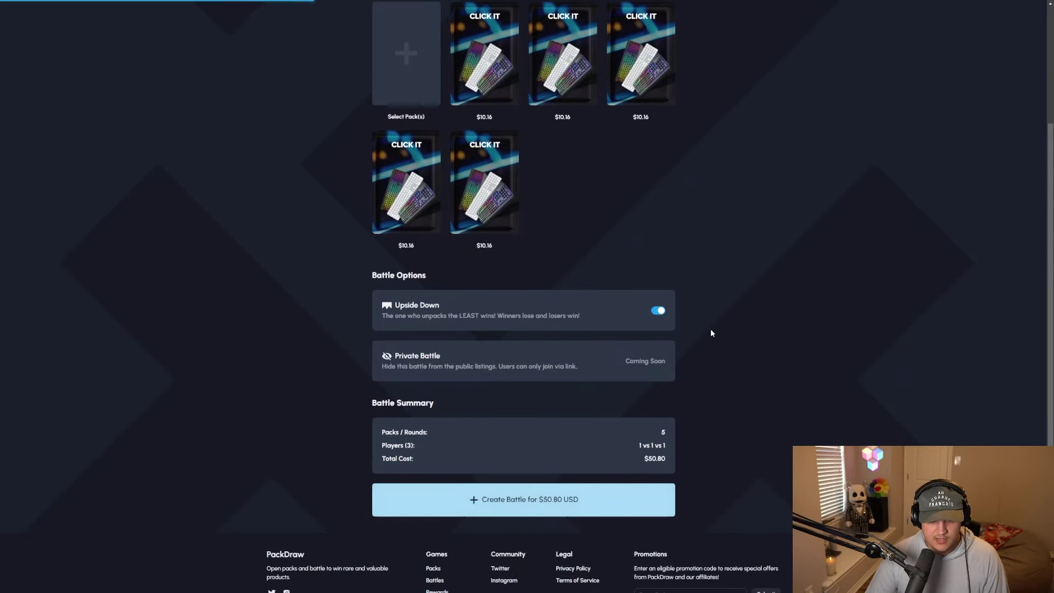
left_click(524, 274)
left_click(656, 274)
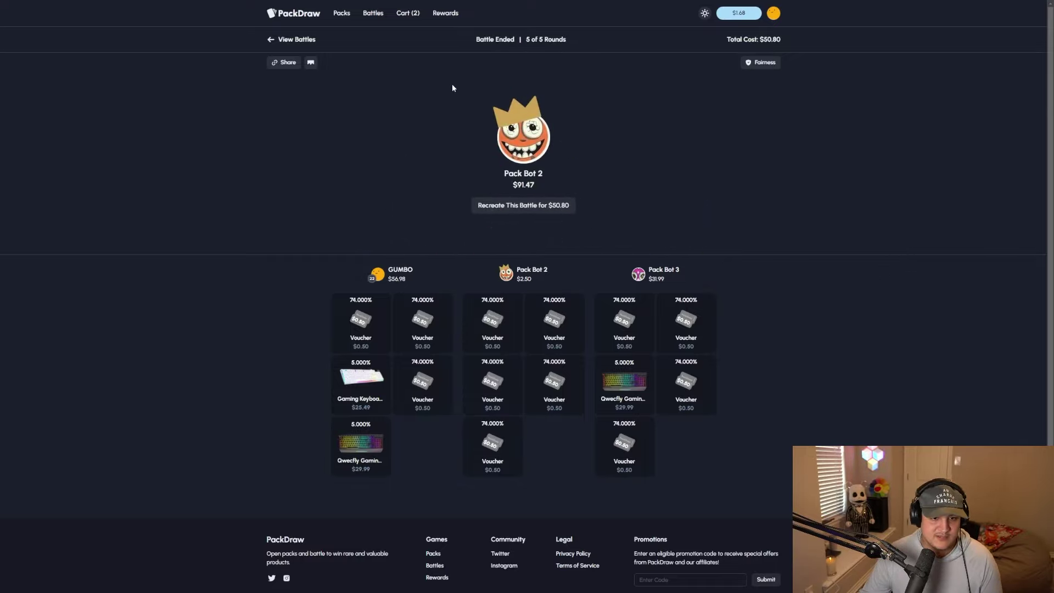
Open the Lvl 20 Free Pack from the cart's rewards.
left_click(412, 13)
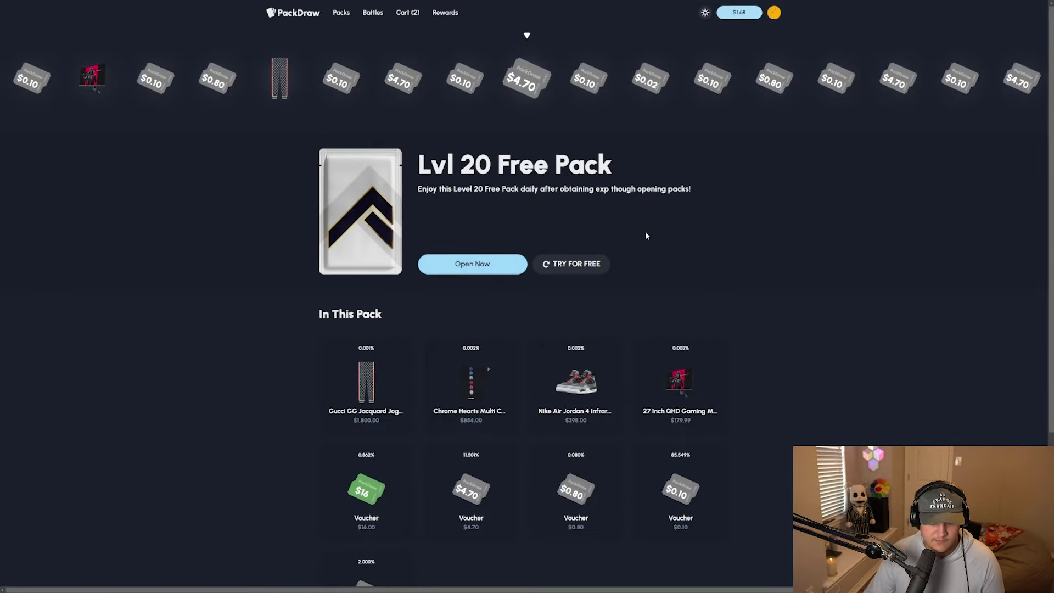
left_click(494, 263)
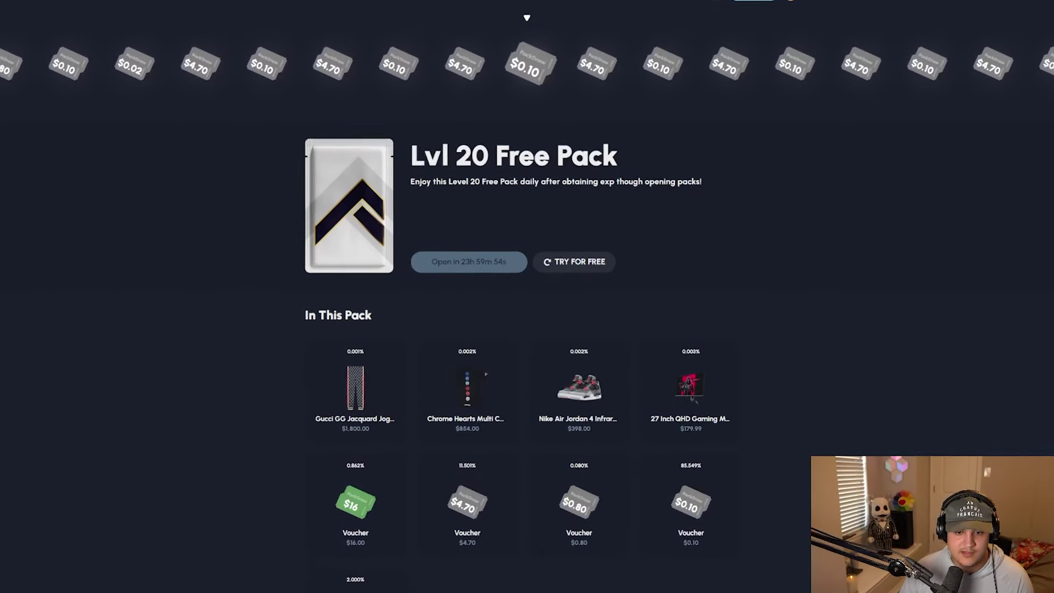
scroll(705, 317, "down", 1)
scroll(707, 316, "up", 1)
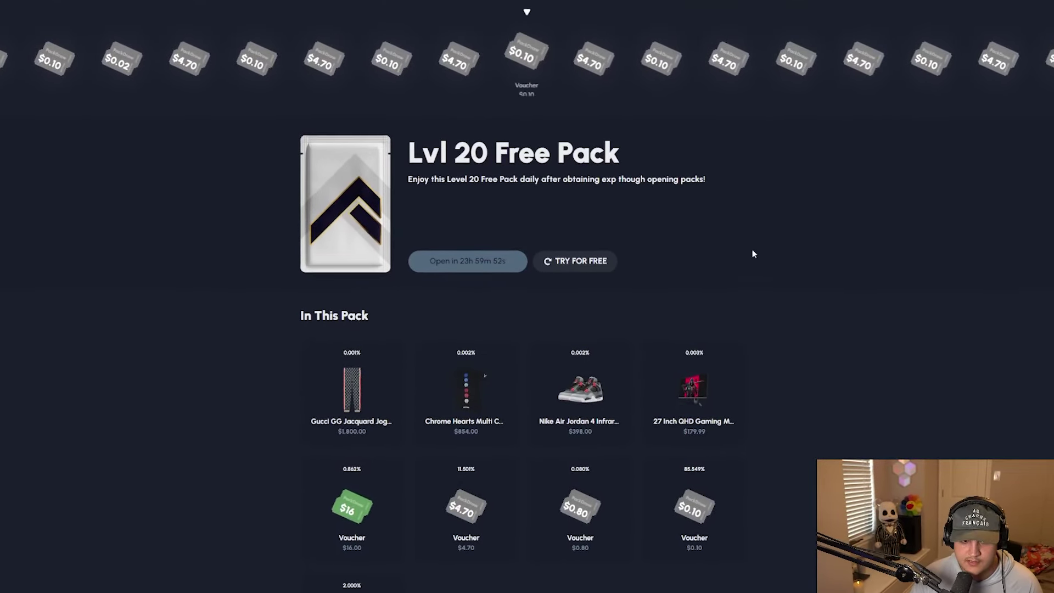